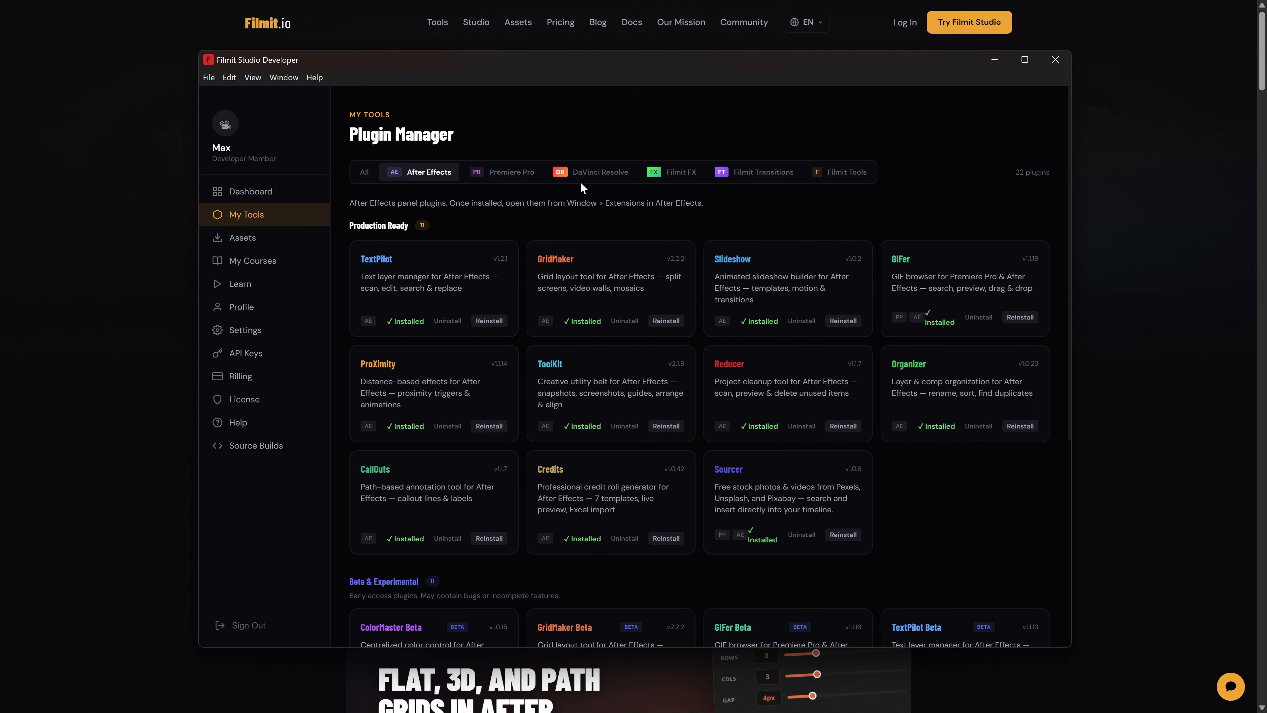
Browse the Source Builds plugin lists for Filmit FX effects and Filmit Transitions
{"action": "left_click", "coordinate": [280, 444]}
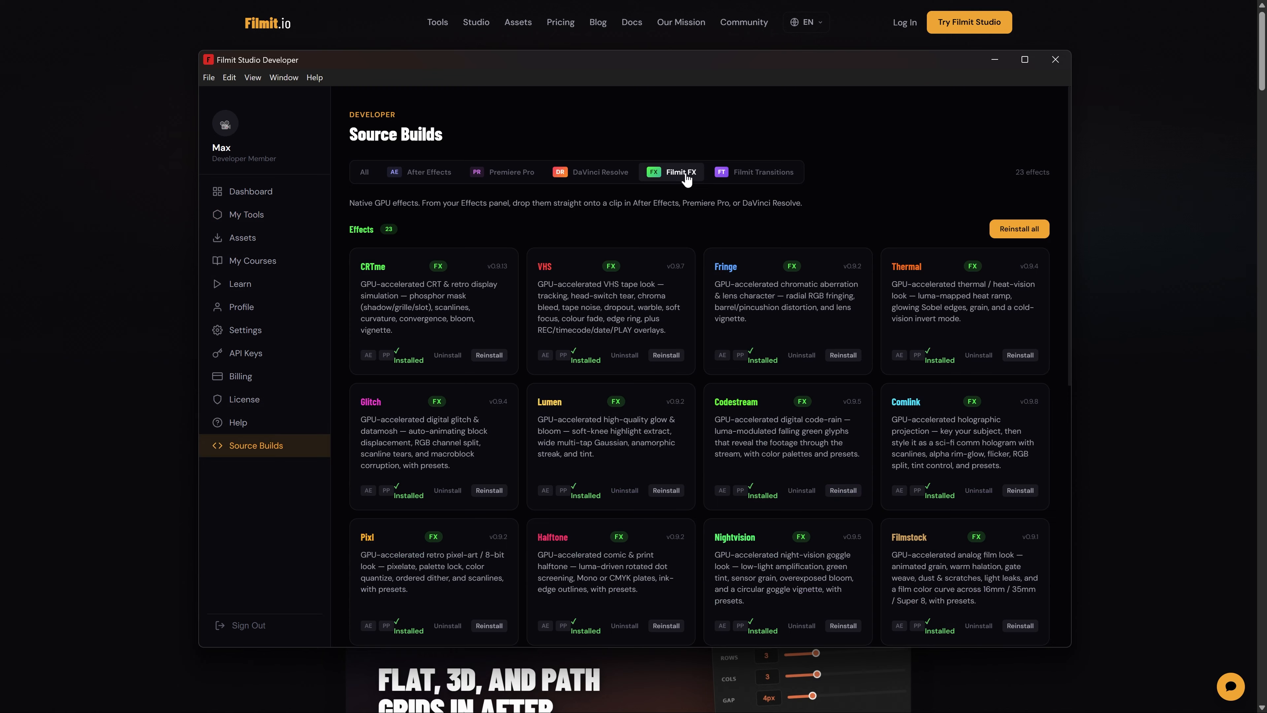
{"action": "left_click", "coordinate": [756, 171]}
{"action": "scroll", "coordinate": [768, 407], "scroll_direction": "down", "scroll_amount": 5}
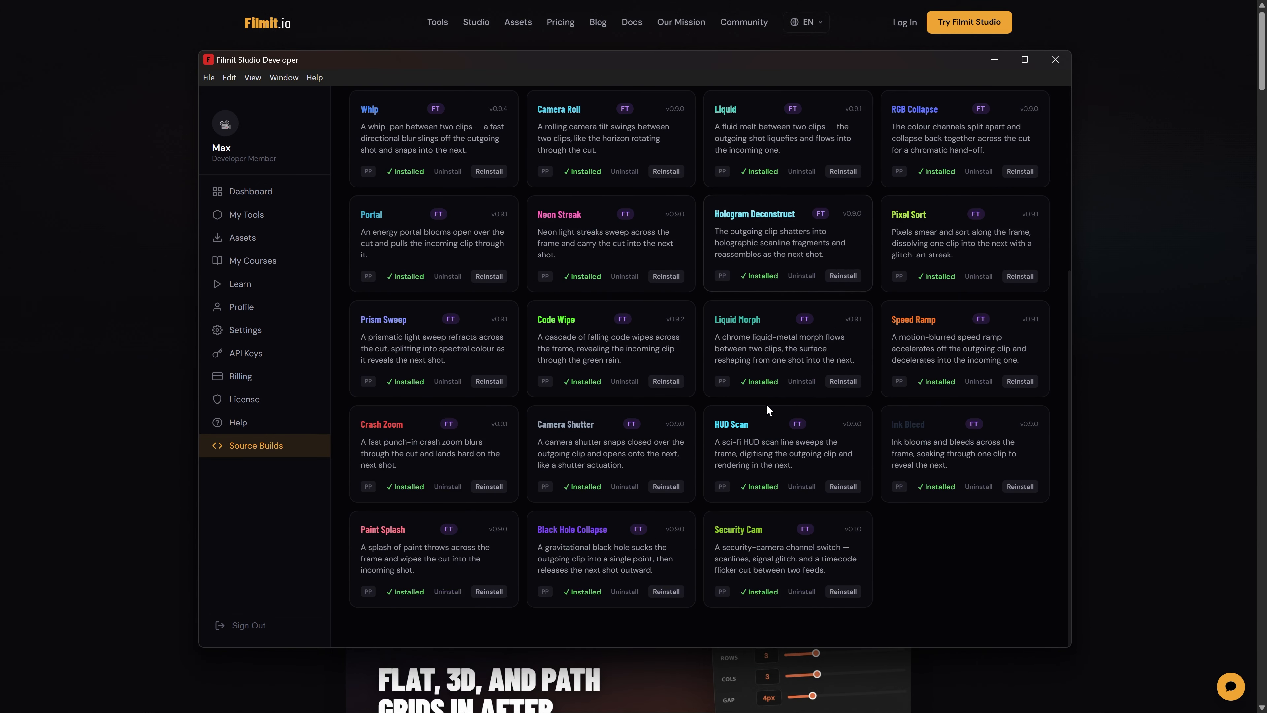
{"action": "scroll", "coordinate": [753, 379], "scroll_direction": "up", "scroll_amount": 5}
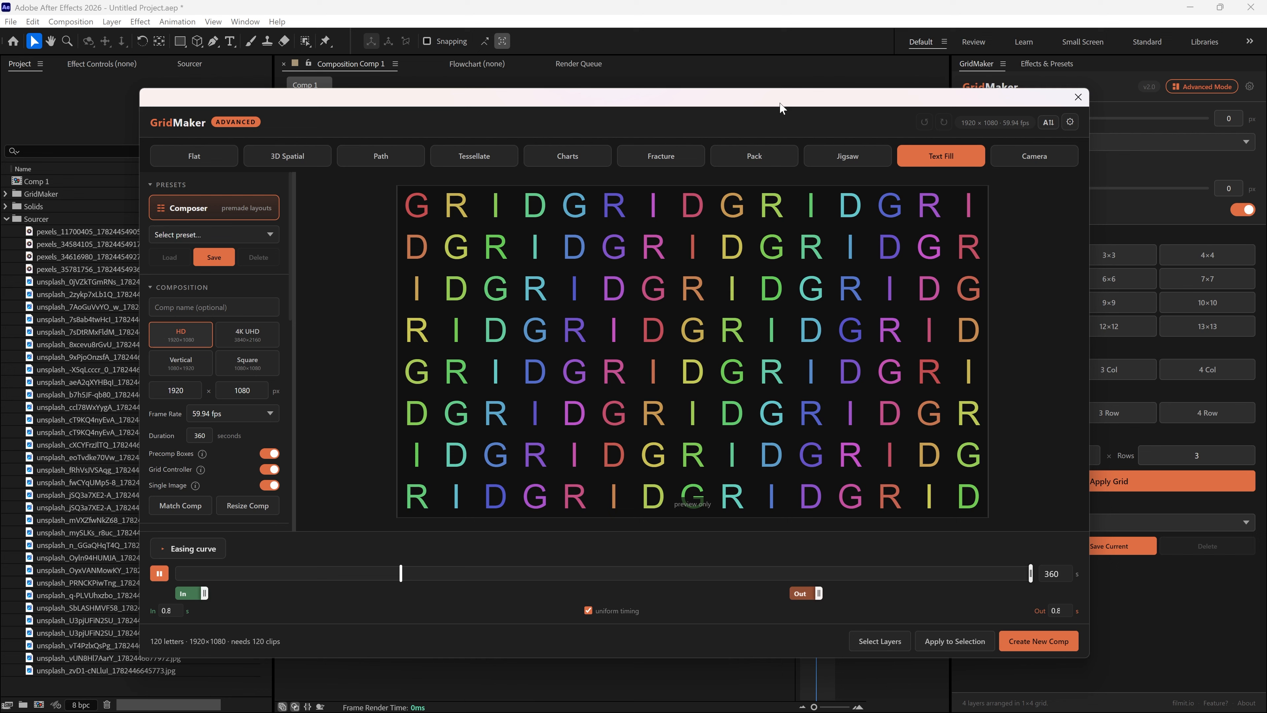
Locate GridMaker in the list of installed After Effects extensions
{"action": "left_click_drag", "start_coordinate": [780, 109], "coordinate": [667, 112]}
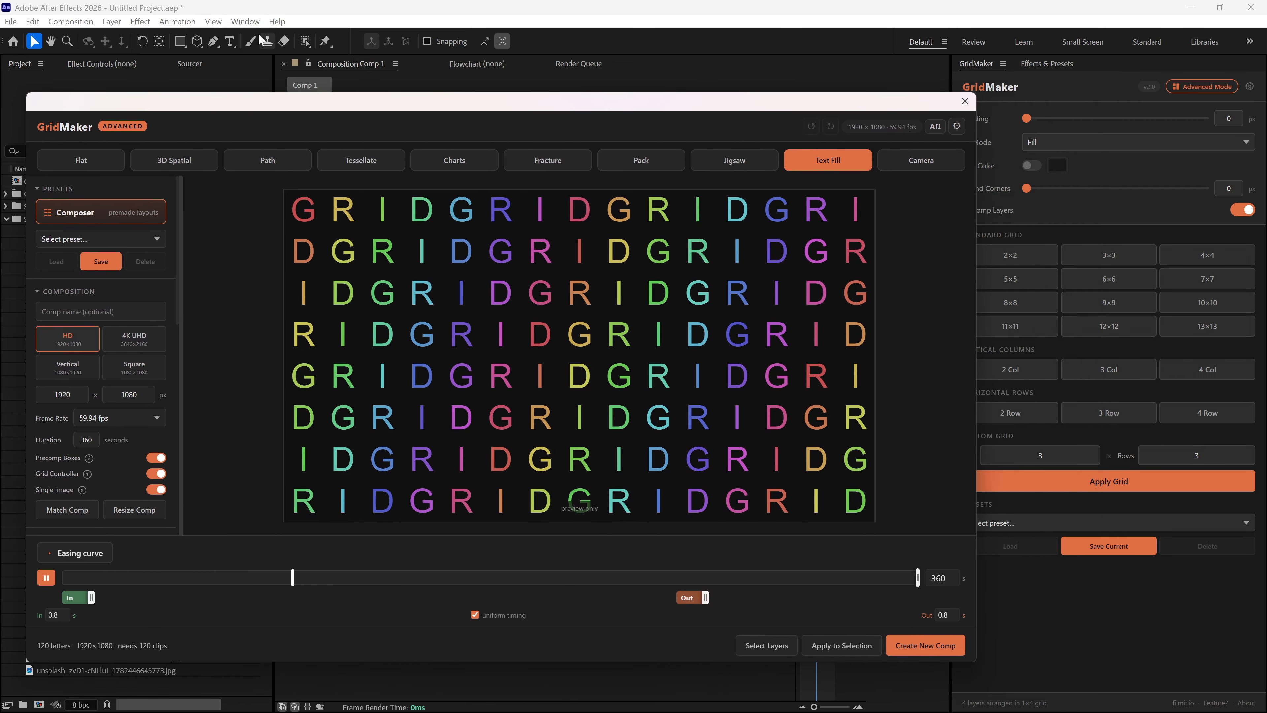
{"action": "left_click", "coordinate": [245, 22]}
{"action": "mouse_move", "coordinate": [326, 80]}
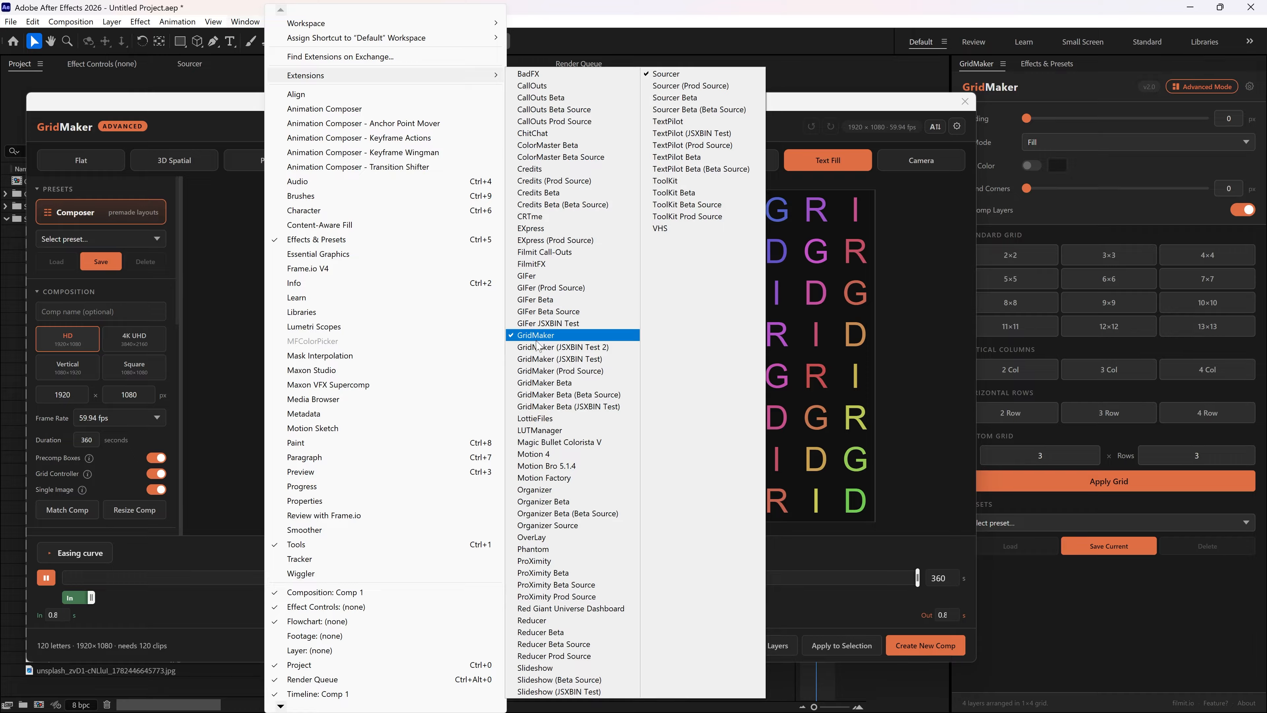
{"action": "left_click", "coordinate": [861, 50]}
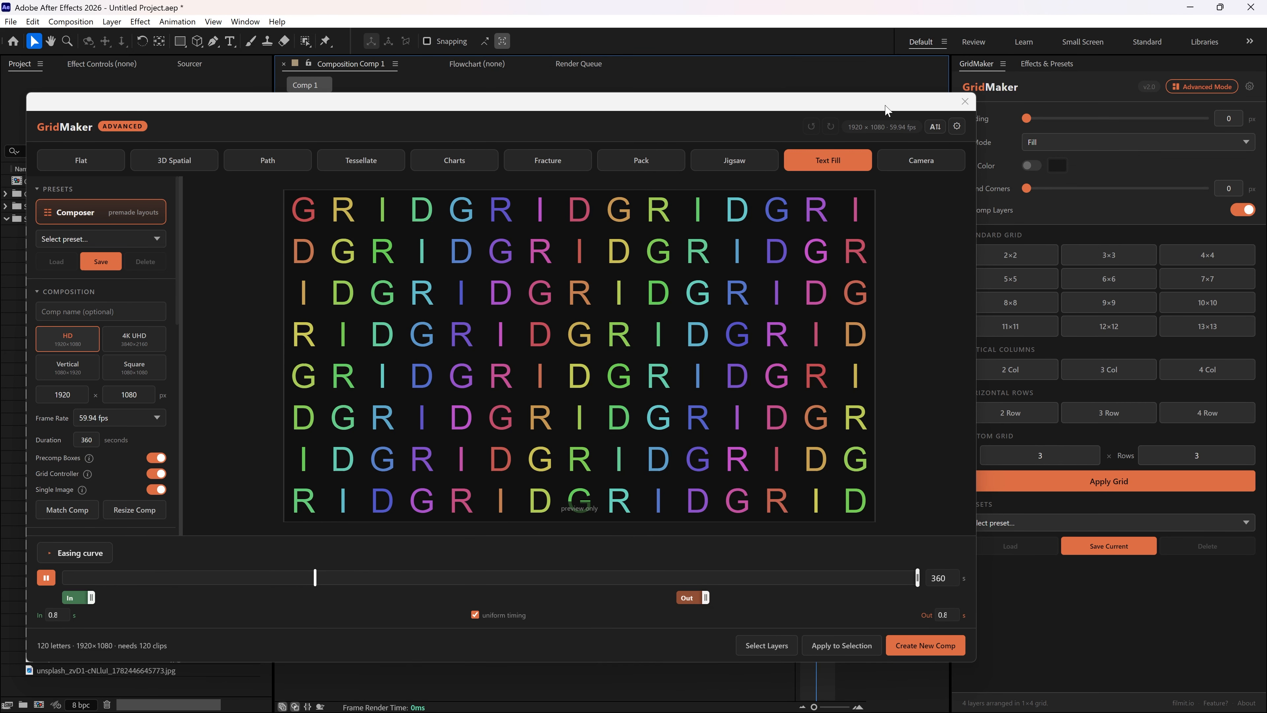
Narrow the GridMaker Advanced window to uncover the basic GridMaker panel, and get the window out of the way of Comp 1
{"action": "left_click_drag", "start_coordinate": [885, 108], "coordinate": [906, 104]}
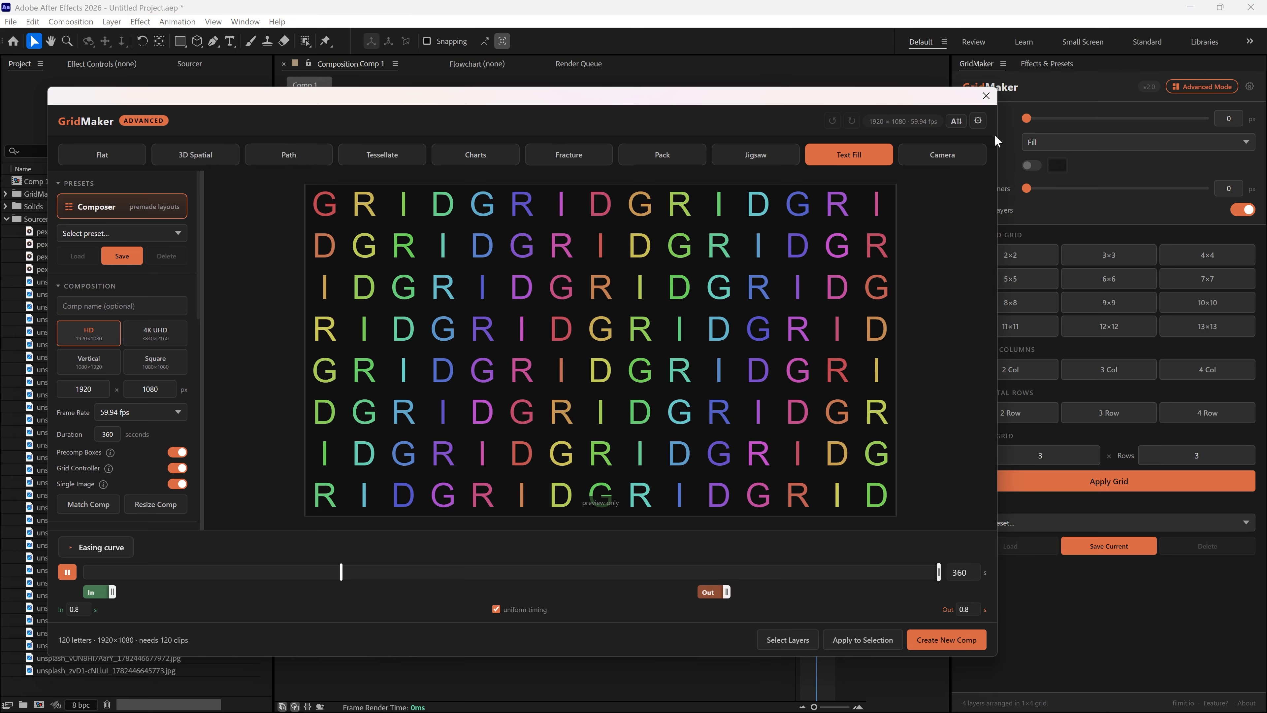
{"action": "left_click_drag", "start_coordinate": [997, 139], "coordinate": [883, 140]}
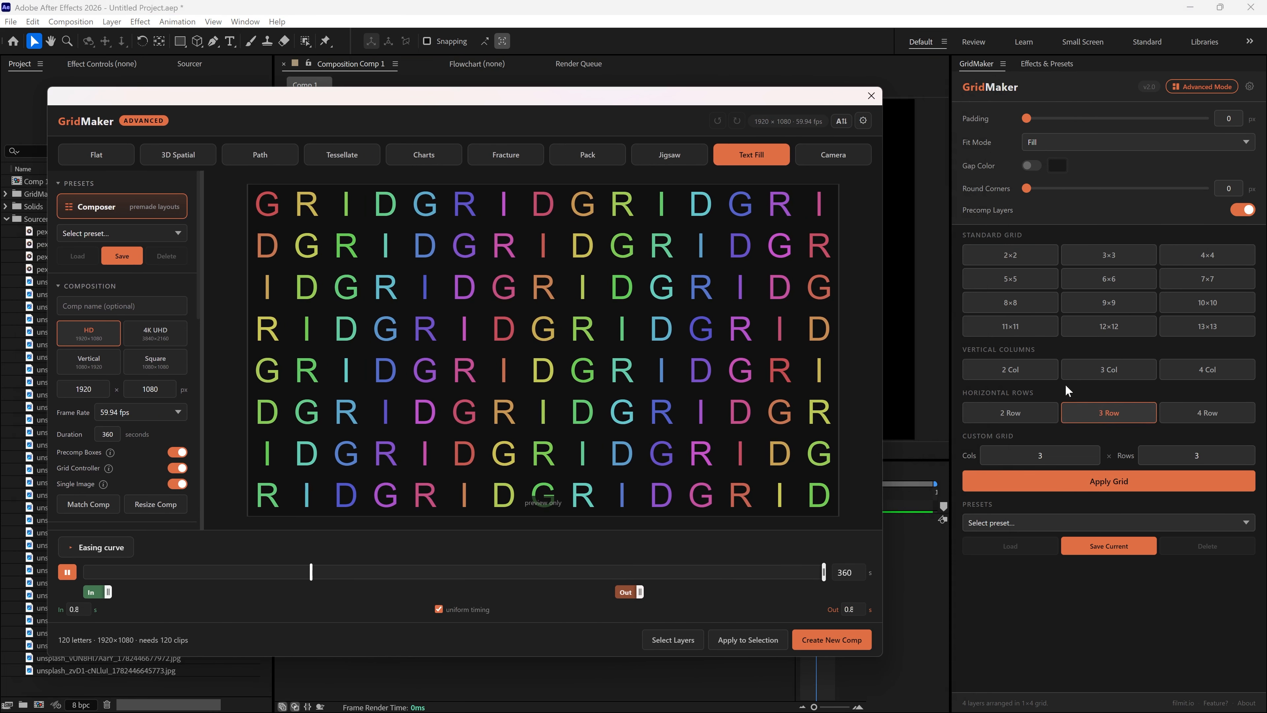
{"action": "left_click_drag", "start_coordinate": [657, 92], "coordinate": [921, 77]}
{"action": "left_click", "coordinate": [307, 685]}
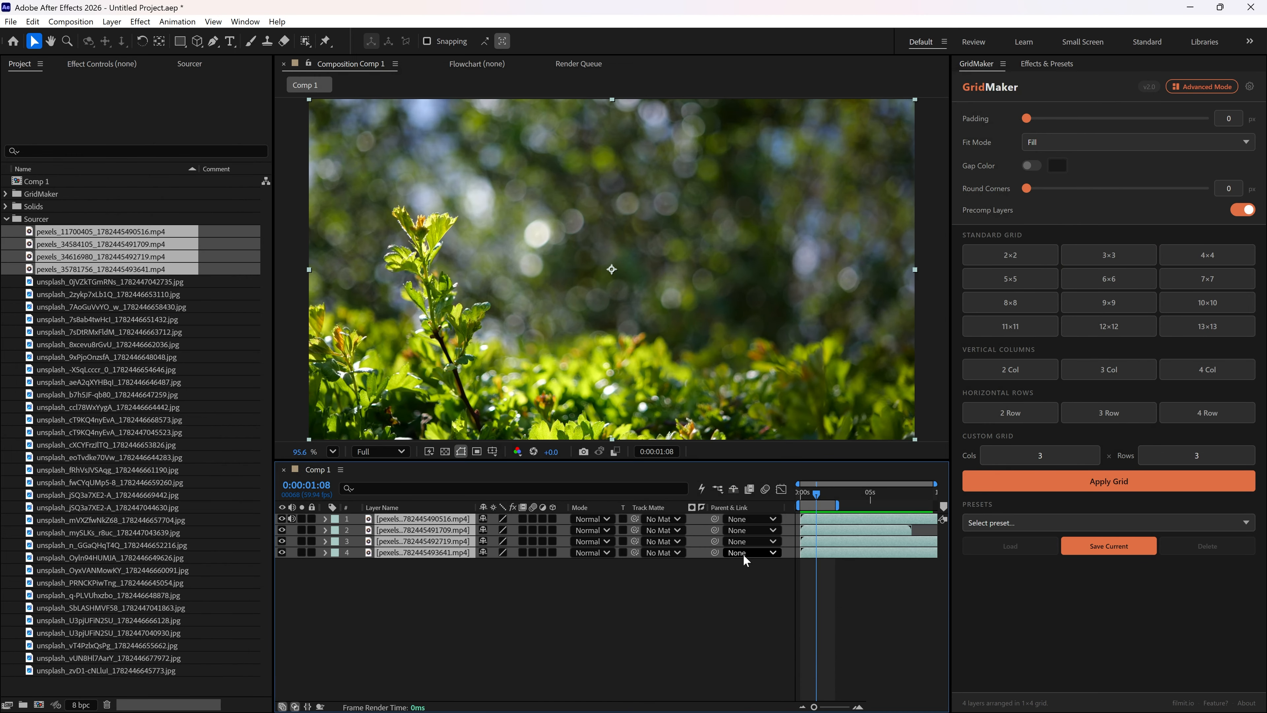
Arrange the four selected video layers of Comp 1 in a standard 2×2 grid, and undo that arrangement
{"action": "left_click", "coordinate": [1020, 258]}
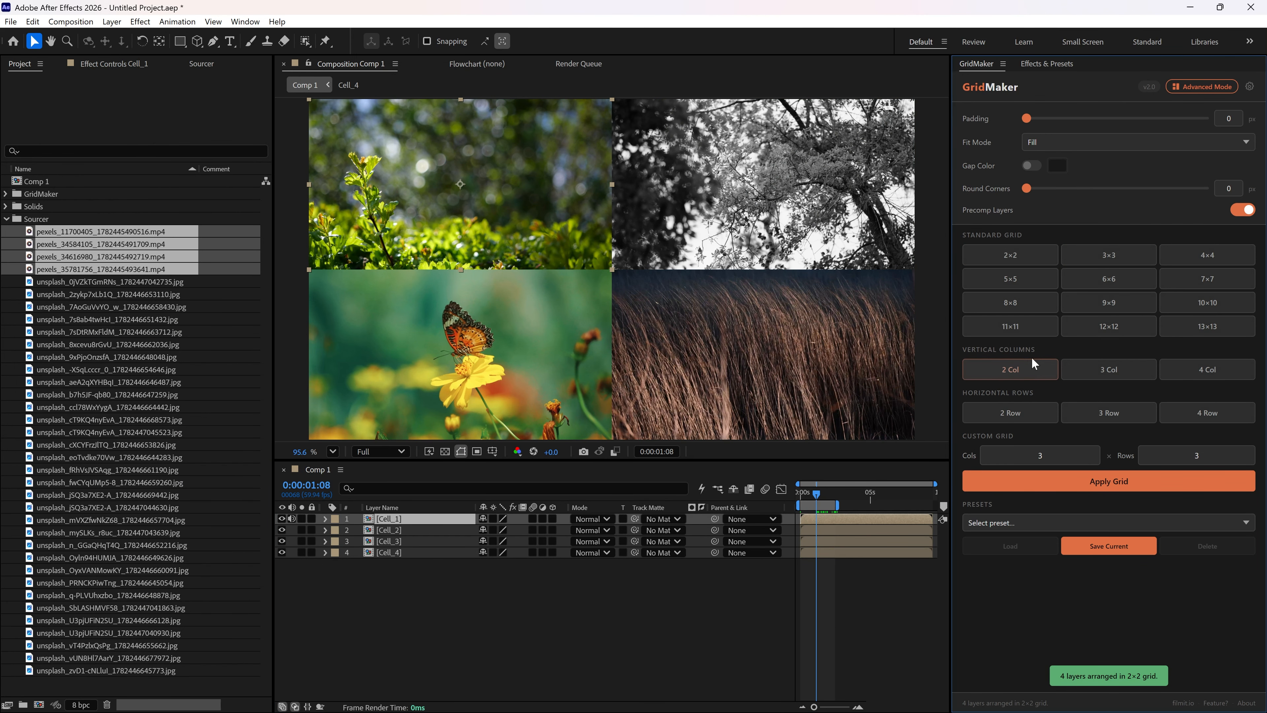
{"action": "left_click", "coordinate": [542, 670]}
{"action": "key", "text": "ctrl+z"}
Open GridMaker's Advanced Mode with the Text Fill layout and enlarge its window for a bigger preview
{"action": "left_click", "coordinate": [1202, 87]}
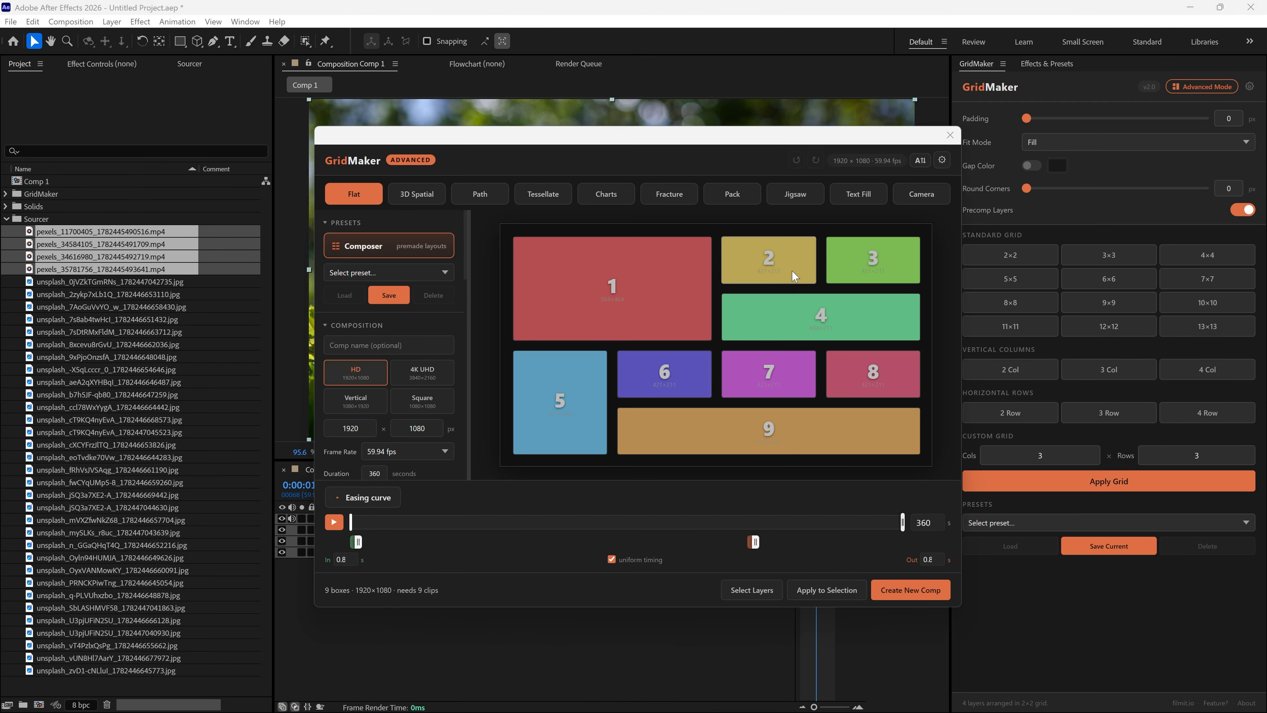
{"action": "left_click", "coordinate": [858, 193]}
{"action": "left_click_drag", "start_coordinate": [657, 135], "coordinate": [446, 73]}
{"action": "left_click_drag", "start_coordinate": [750, 549], "coordinate": [1110, 639]}
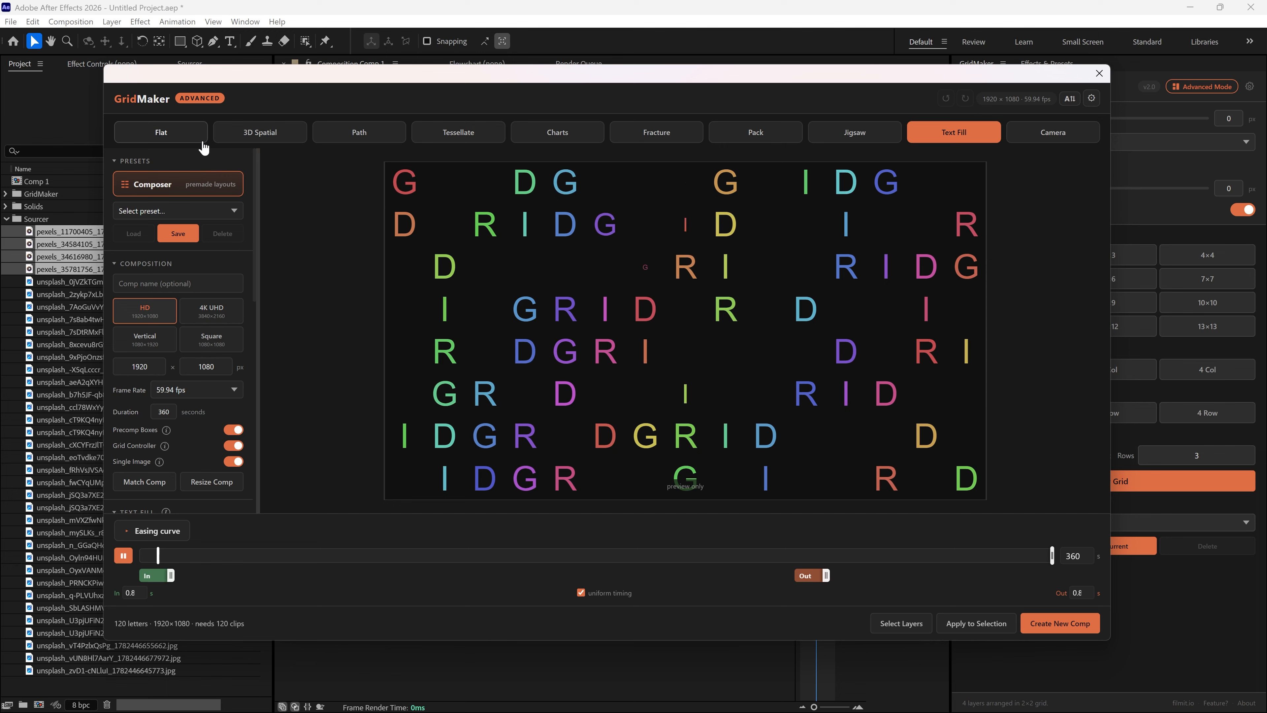
Preview the GridMaker layout types: Flat, 3D Spatial, Path, Tessellate, Charts, Fracture, Pack, Jigsaw, Text Fill and Camera
{"action": "left_click", "coordinate": [200, 133]}
{"action": "left_click", "coordinate": [300, 135]}
{"action": "left_click", "coordinate": [382, 139]}
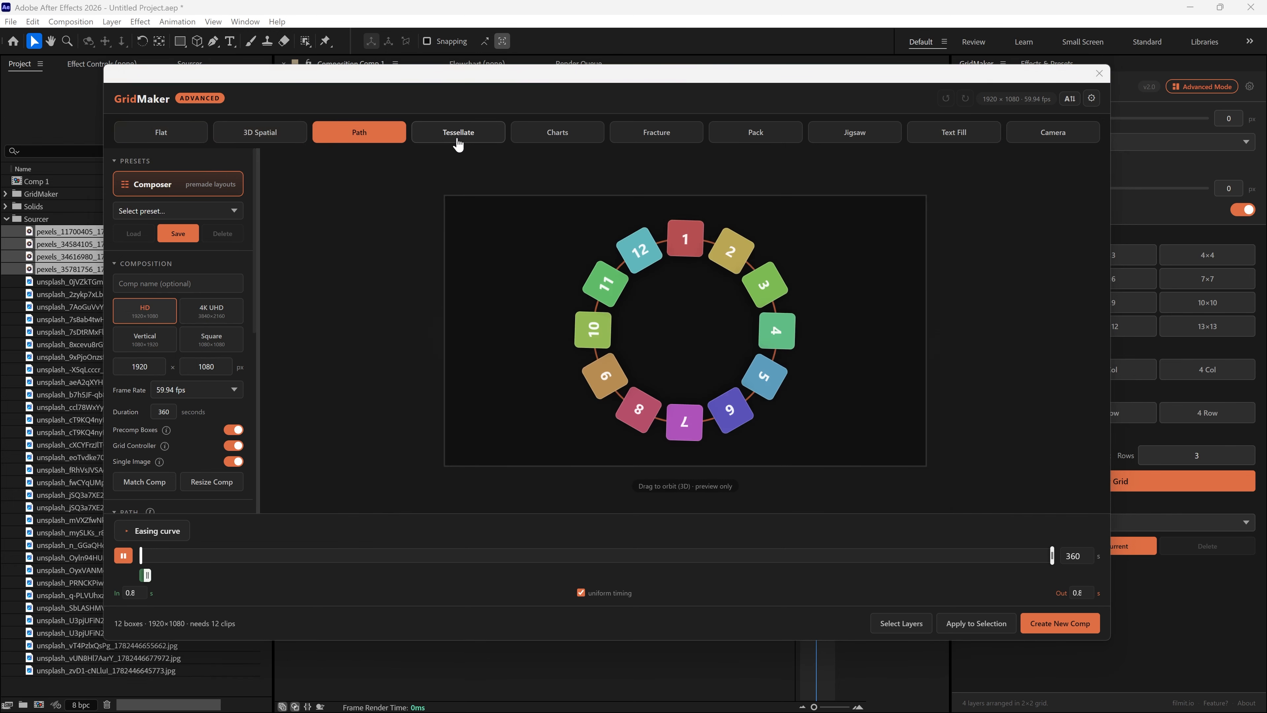
{"action": "left_click", "coordinate": [458, 133]}
{"action": "left_click", "coordinate": [589, 133]}
{"action": "left_click", "coordinate": [678, 135]}
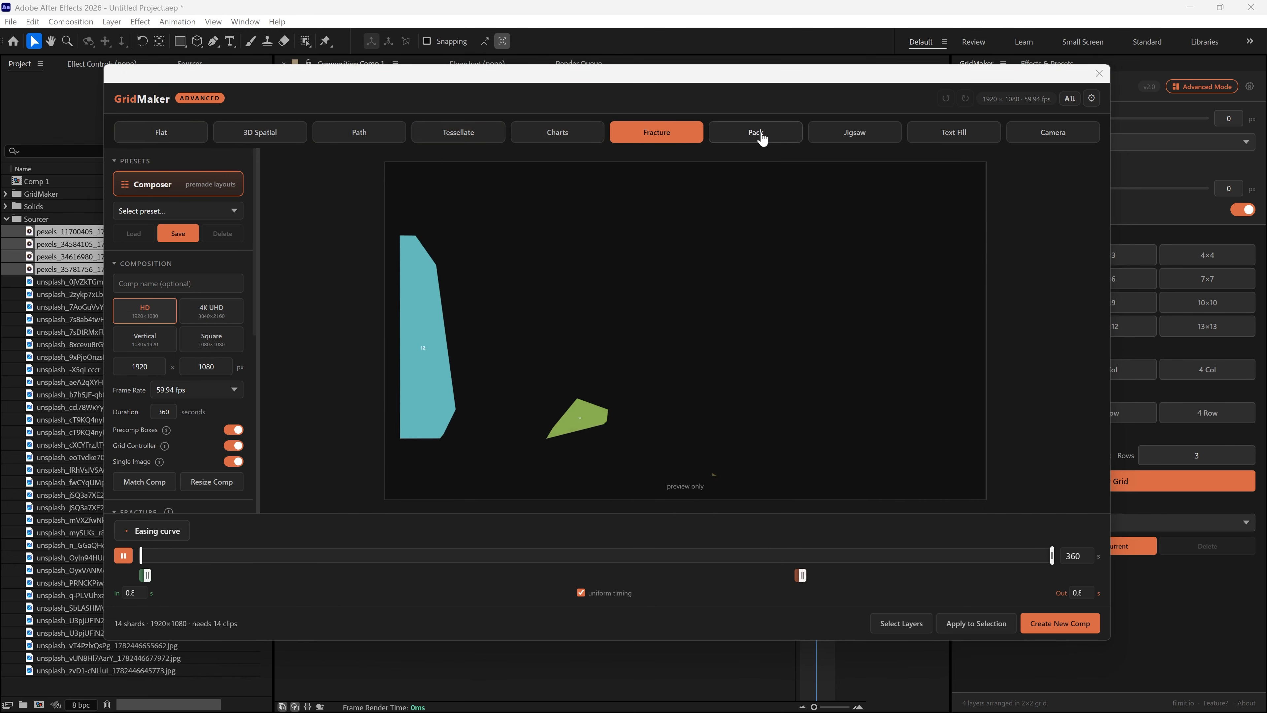
{"action": "left_click", "coordinate": [758, 134]}
{"action": "left_click", "coordinate": [868, 136]}
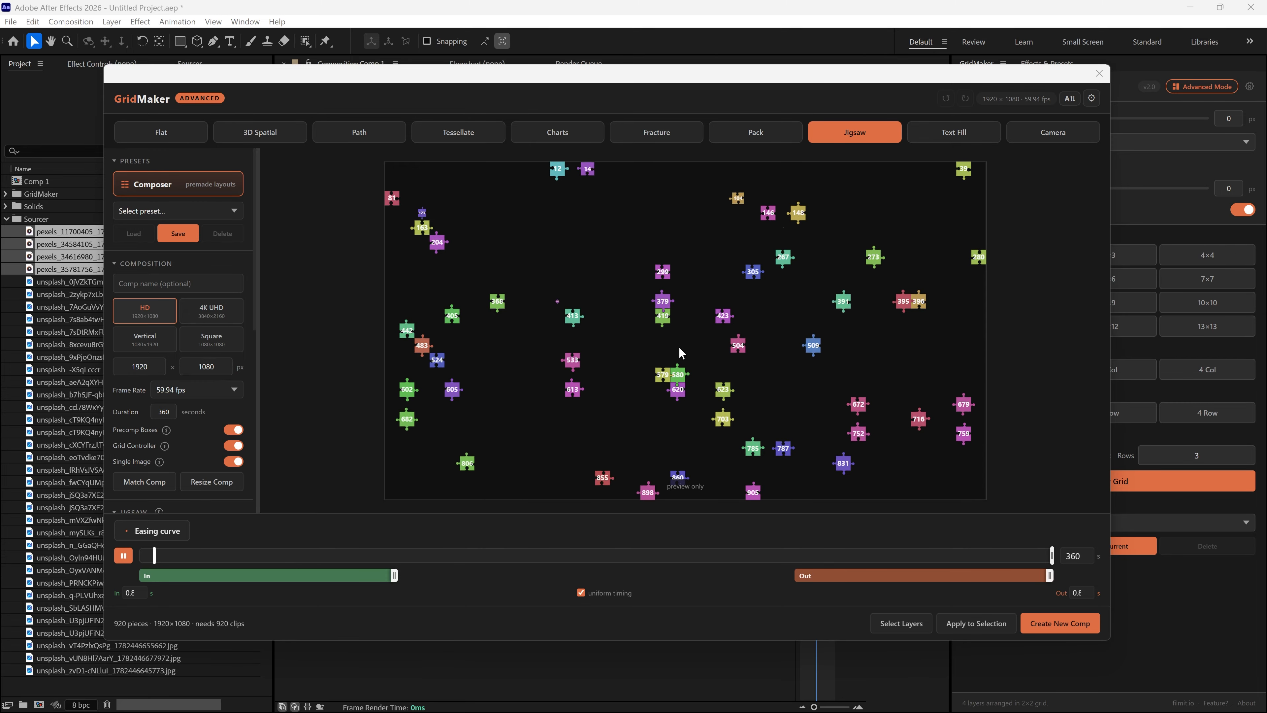
{"action": "left_click", "coordinate": [954, 132]}
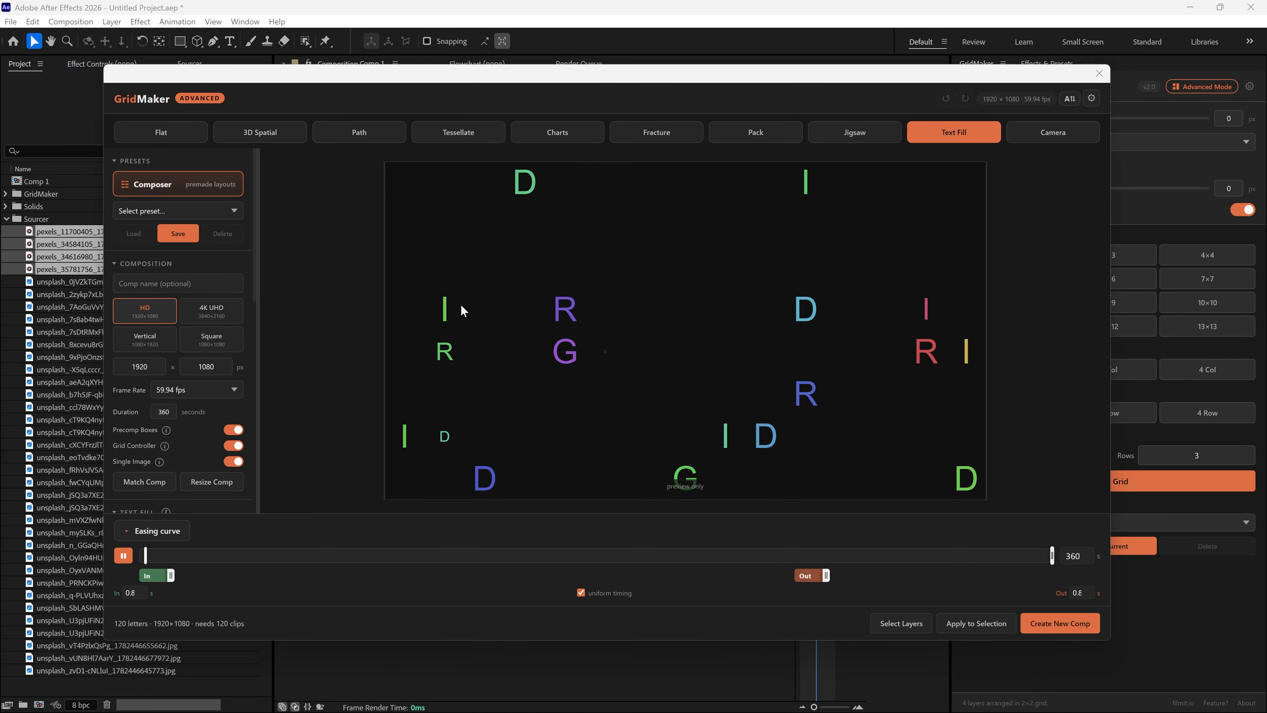
{"action": "left_click", "coordinate": [1049, 133]}
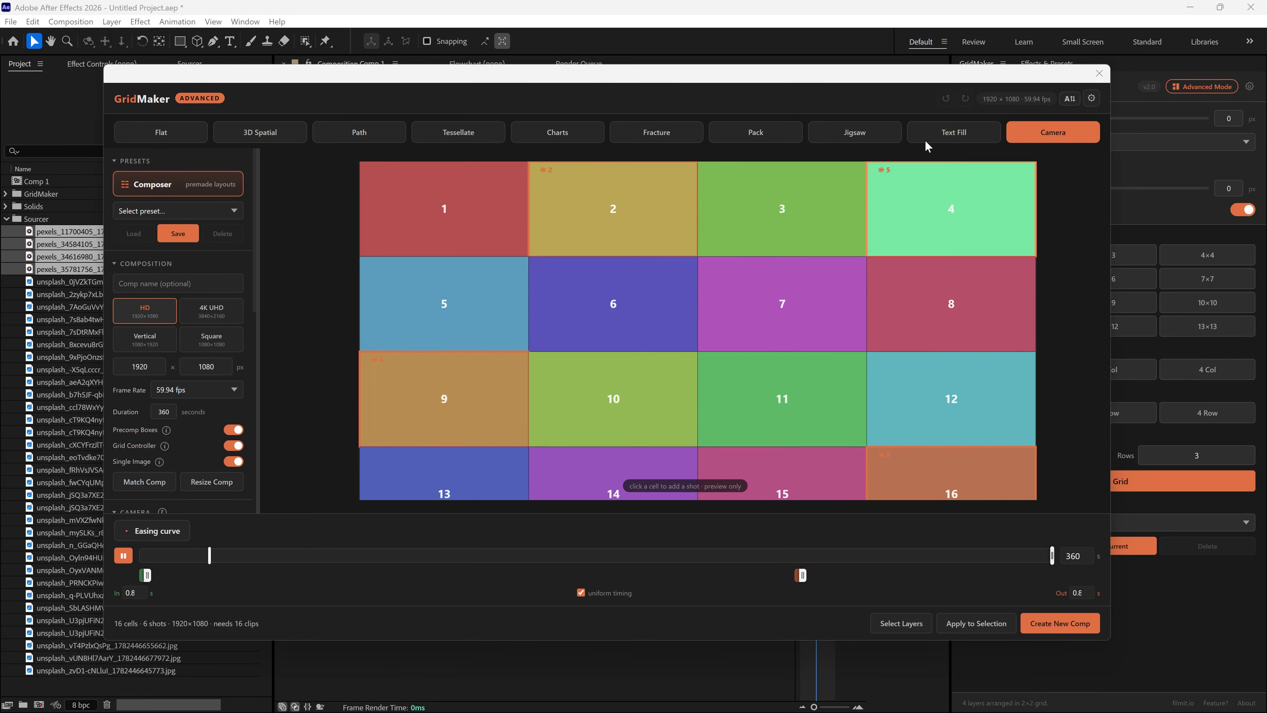
Return to the Text Fill layout and look through its premade layouts in the Composer
{"action": "left_click", "coordinate": [943, 135]}
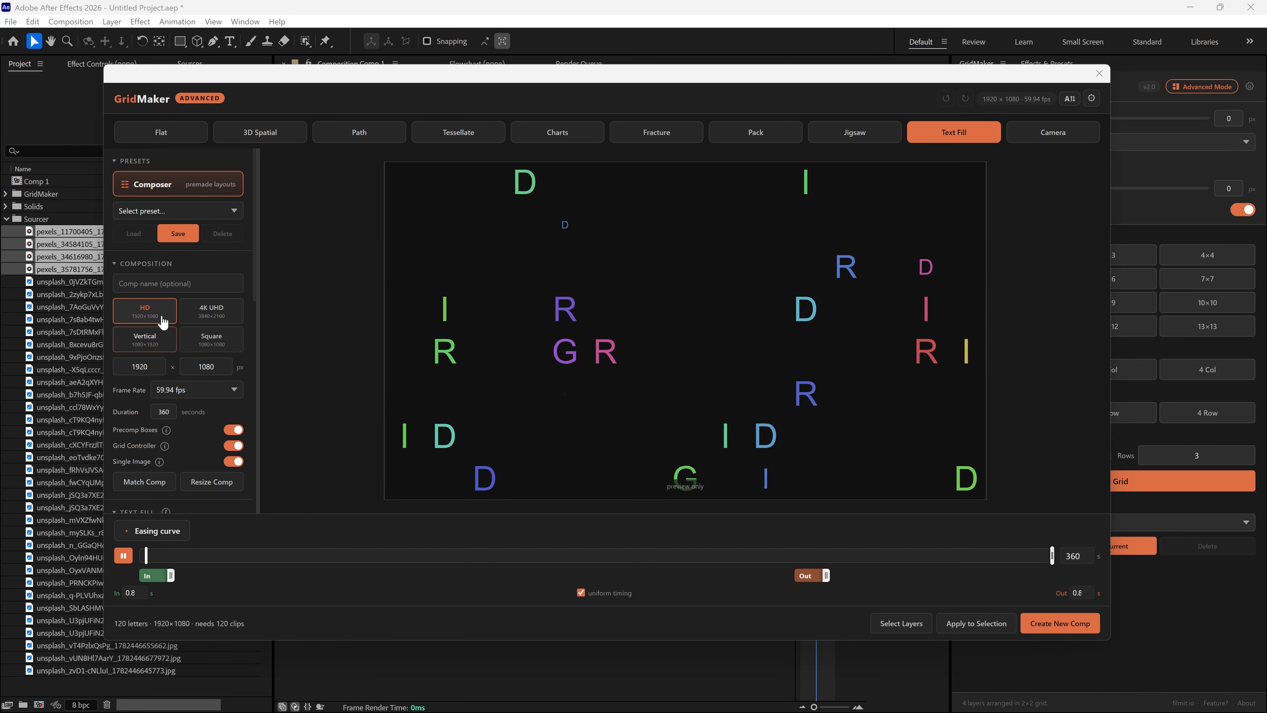
{"action": "left_click", "coordinate": [190, 186]}
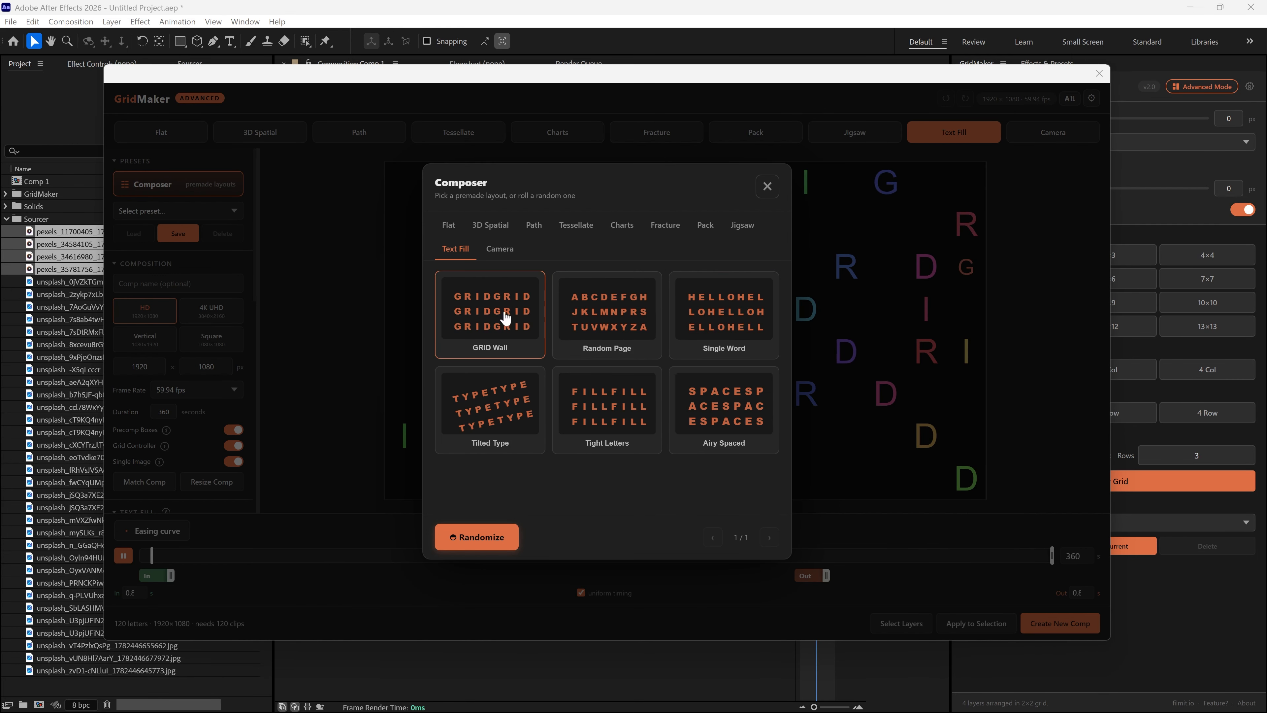
{"action": "left_click", "coordinate": [767, 186]}
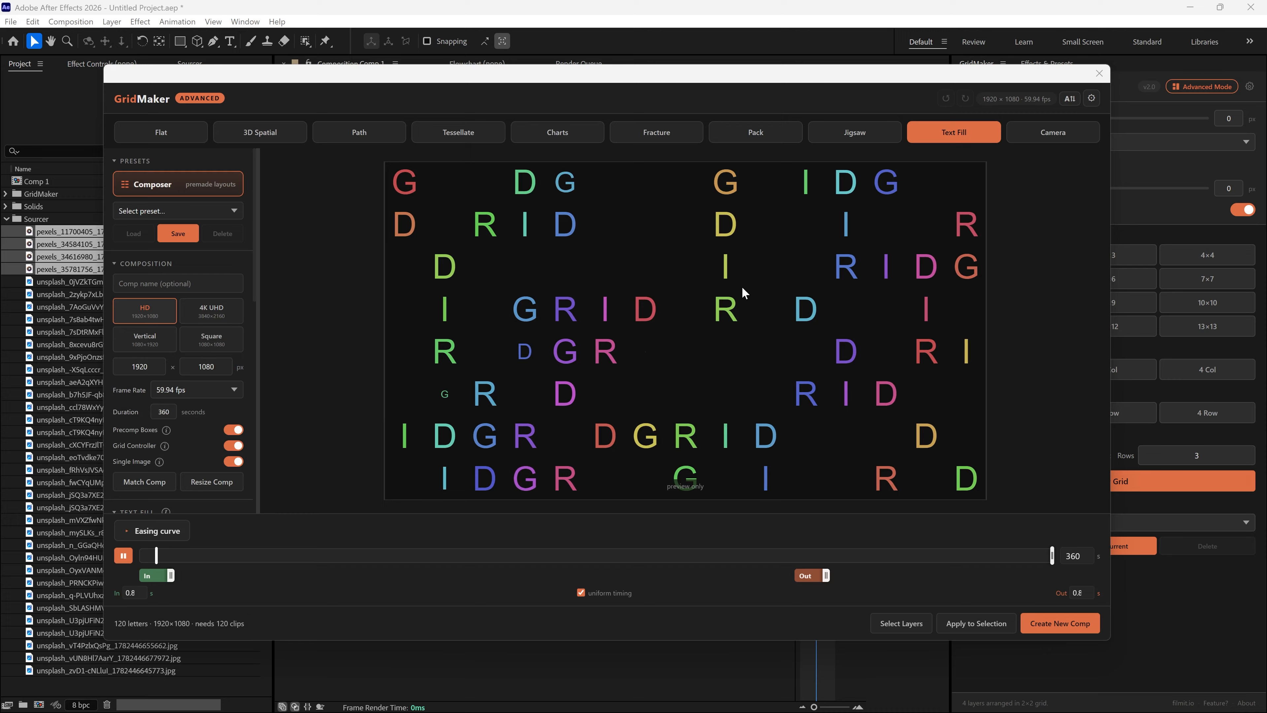
Turn off Precomp Boxes and Single Image in the composition settings
{"action": "scroll", "coordinate": [195, 381], "scroll_direction": "down", "scroll_amount": 3}
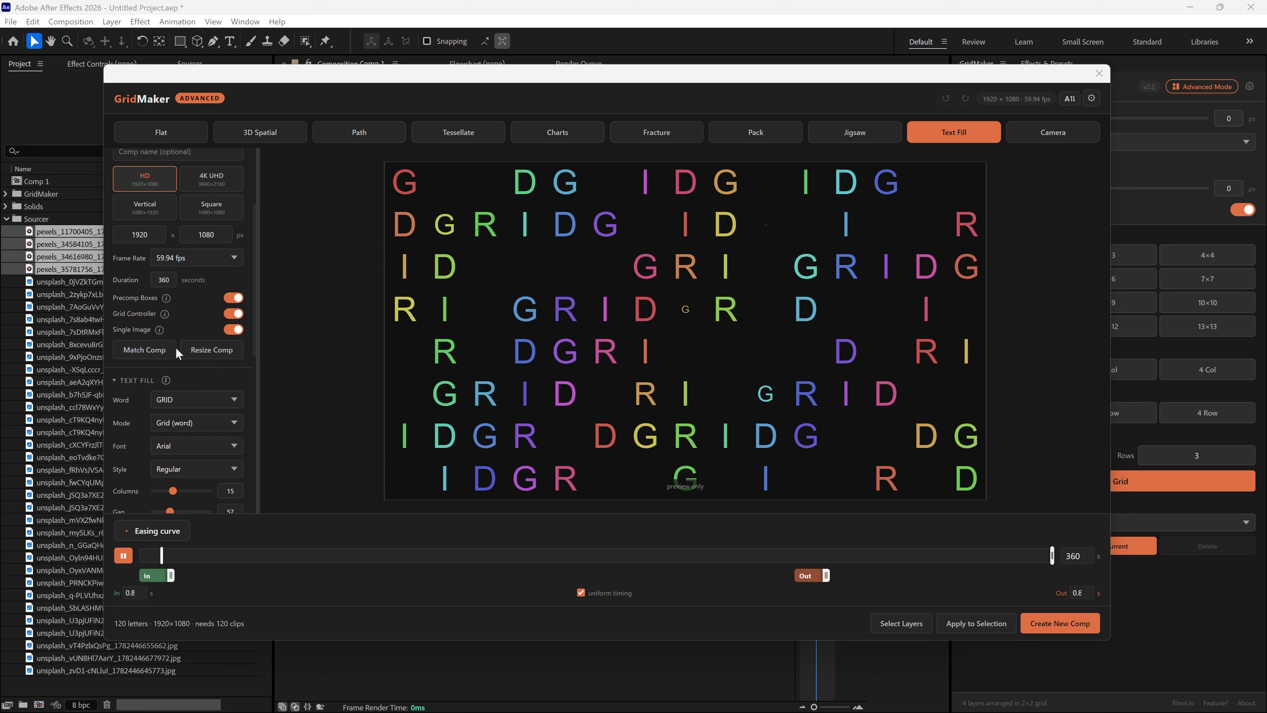
{"action": "left_click", "coordinate": [233, 297]}
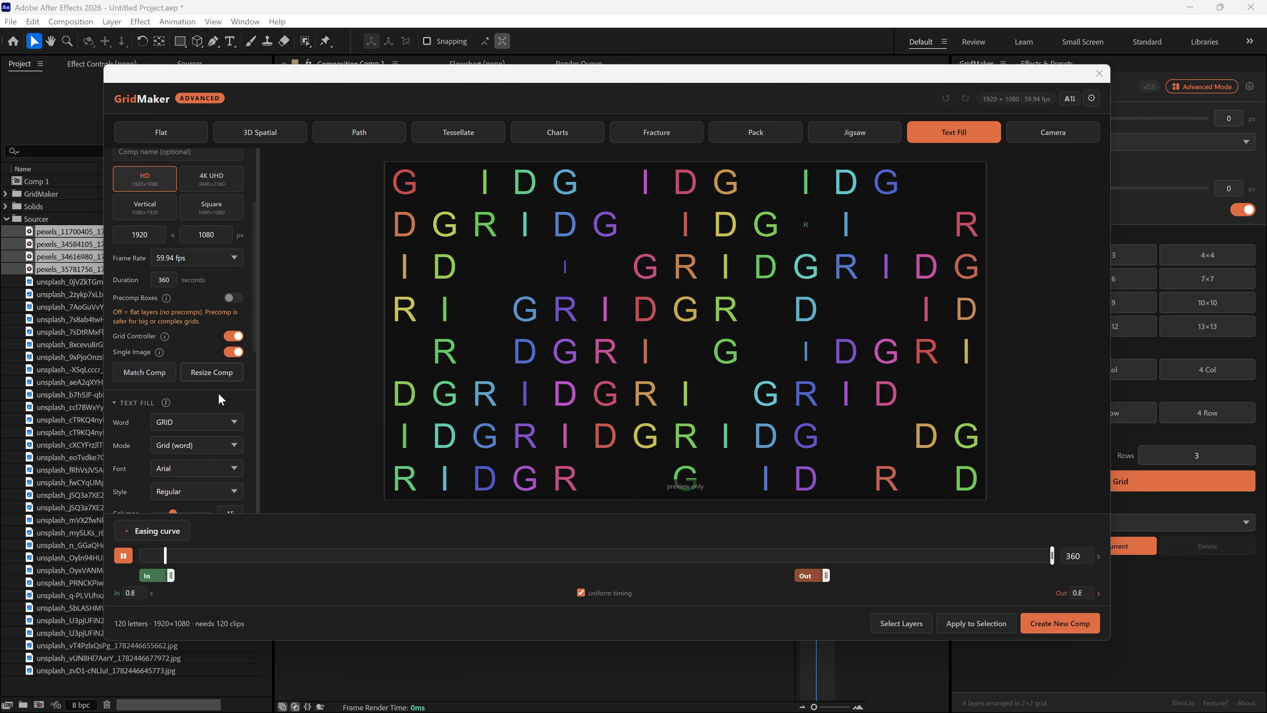
{"action": "left_click", "coordinate": [233, 352]}
Set the Text Fill word to GRIDMAKER
{"action": "scroll", "coordinate": [176, 283], "scroll_direction": "down", "scroll_amount": 5}
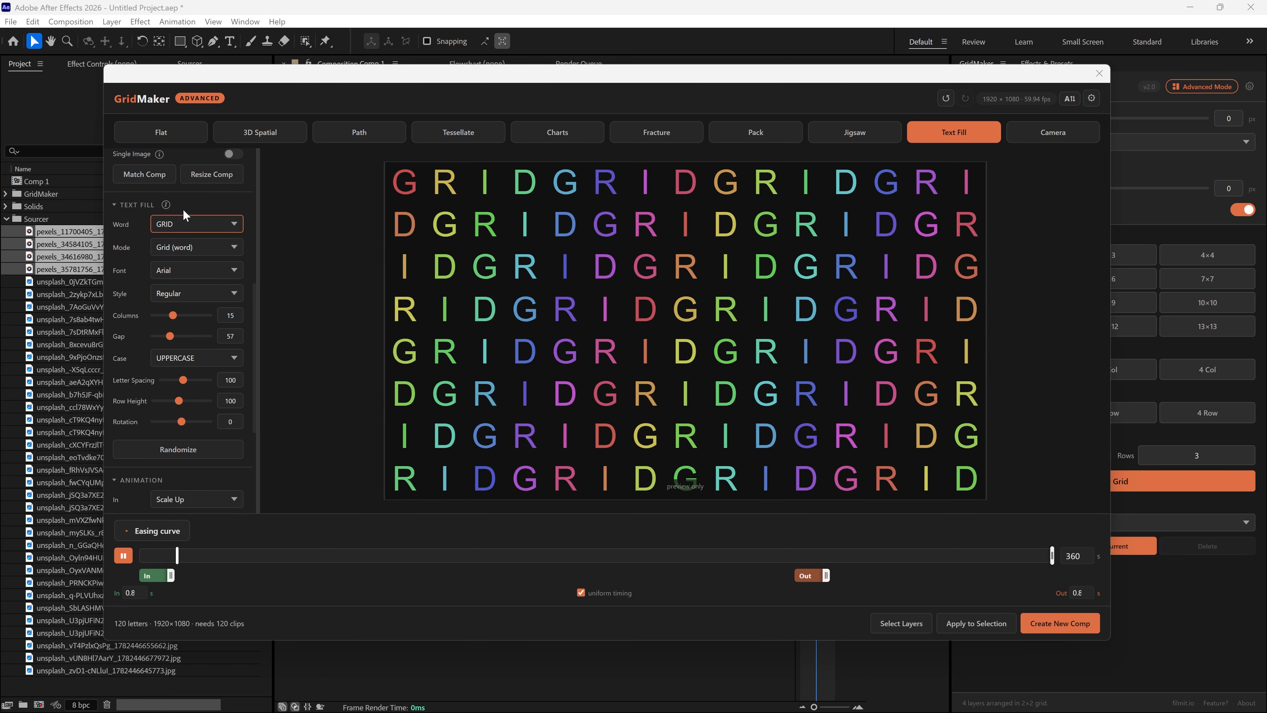
{"action": "type", "text": "MAKER"}
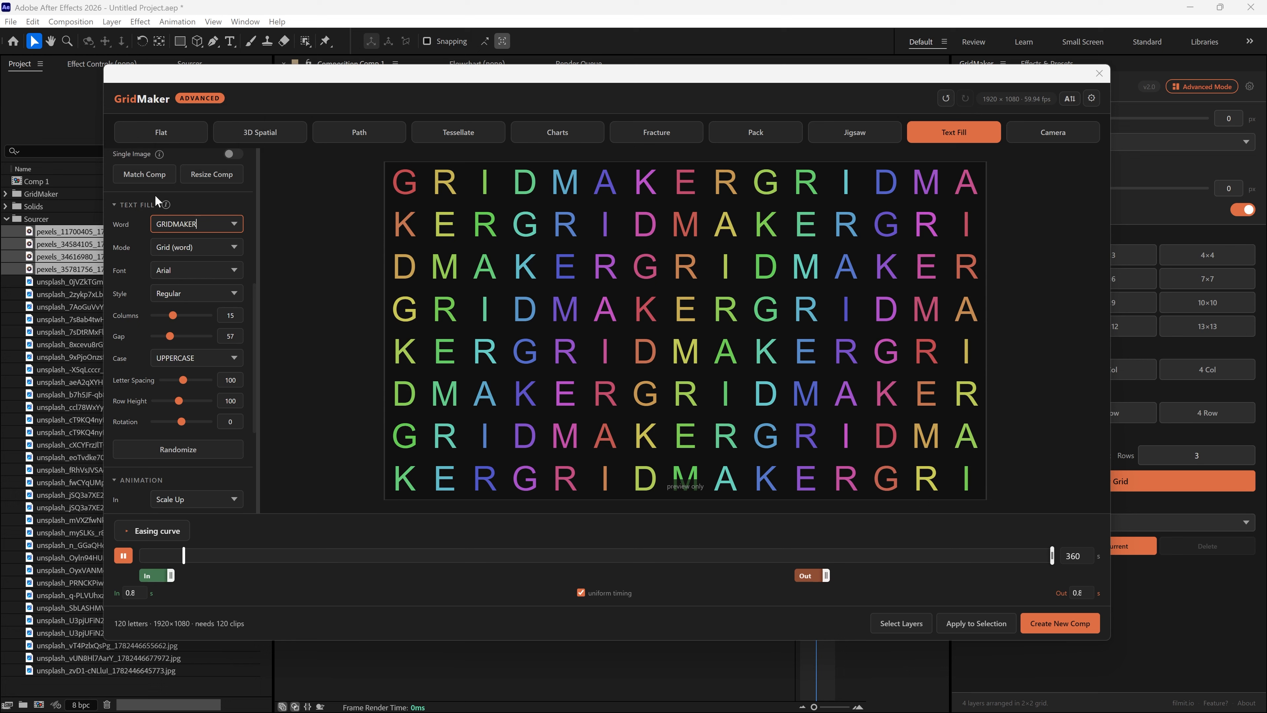
Try the Random Letters and Single Word modes for the text fill, and go back to Grid (word)
{"action": "left_click", "coordinate": [210, 248]}
{"action": "left_click", "coordinate": [215, 262]}
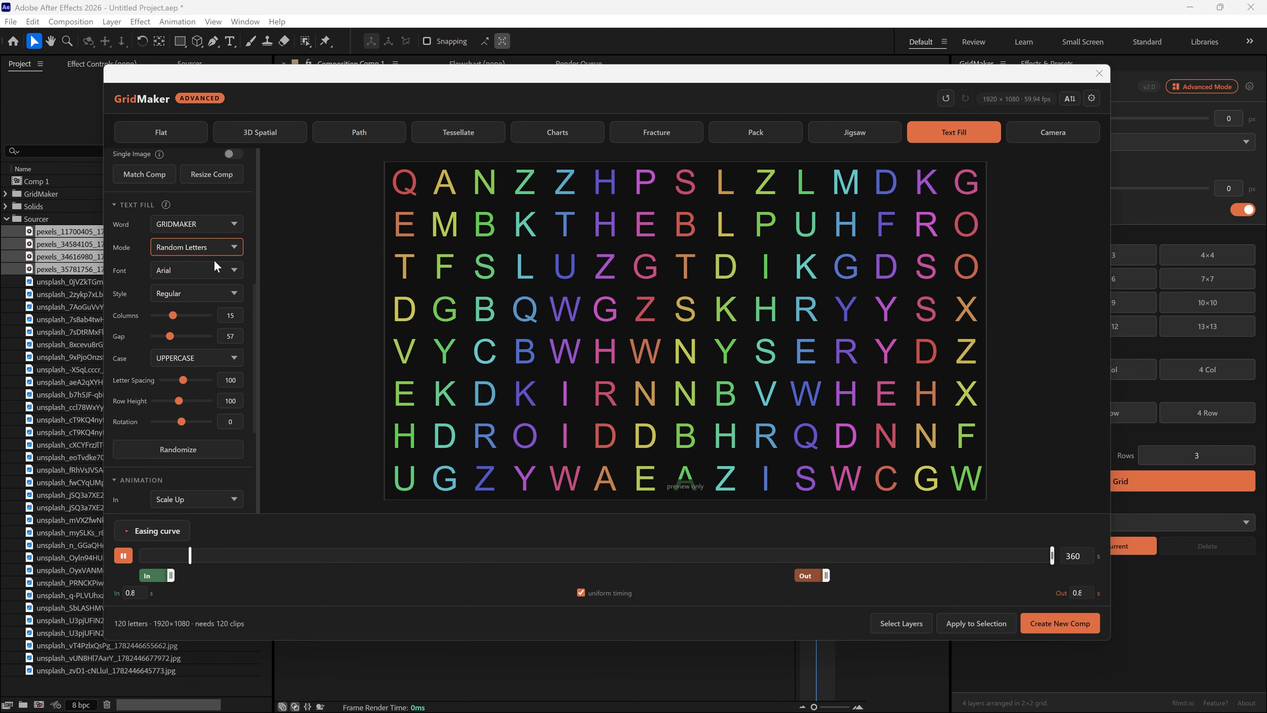
{"action": "left_click", "coordinate": [205, 249]}
{"action": "left_click", "coordinate": [196, 262]}
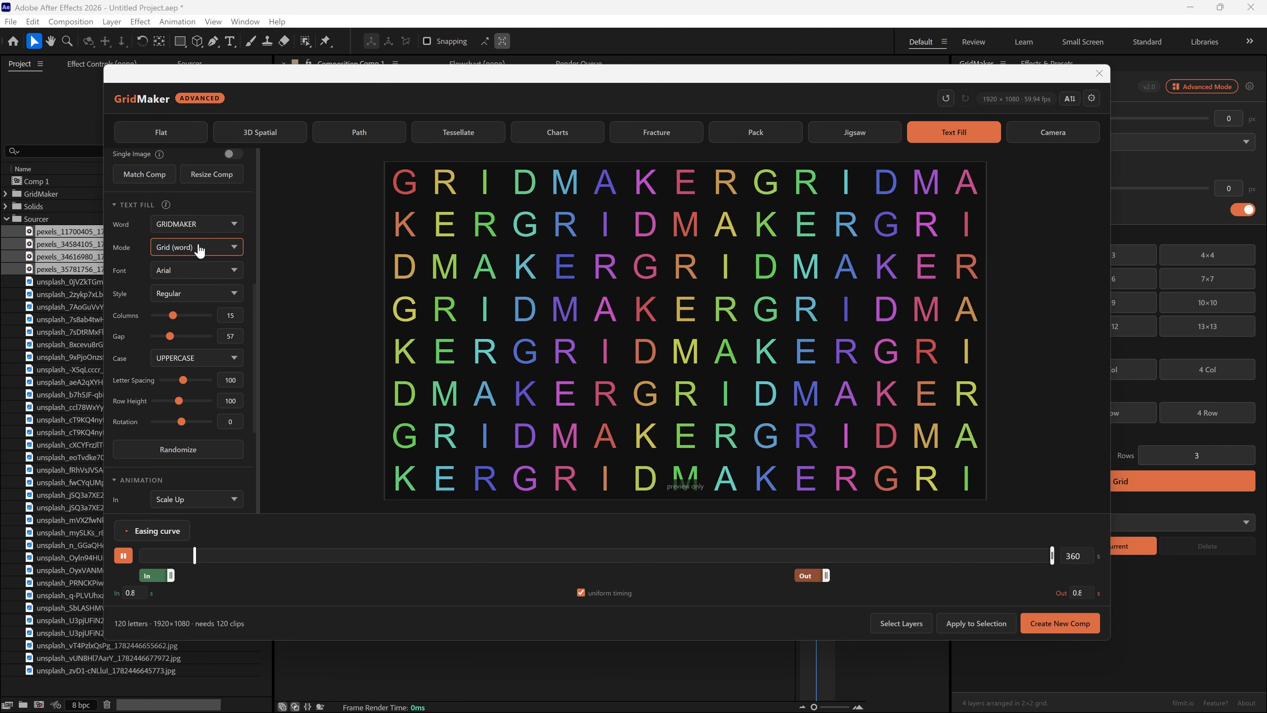
{"action": "left_click", "coordinate": [201, 250]}
{"action": "left_click", "coordinate": [242, 280]}
{"action": "left_click", "coordinate": [214, 249]}
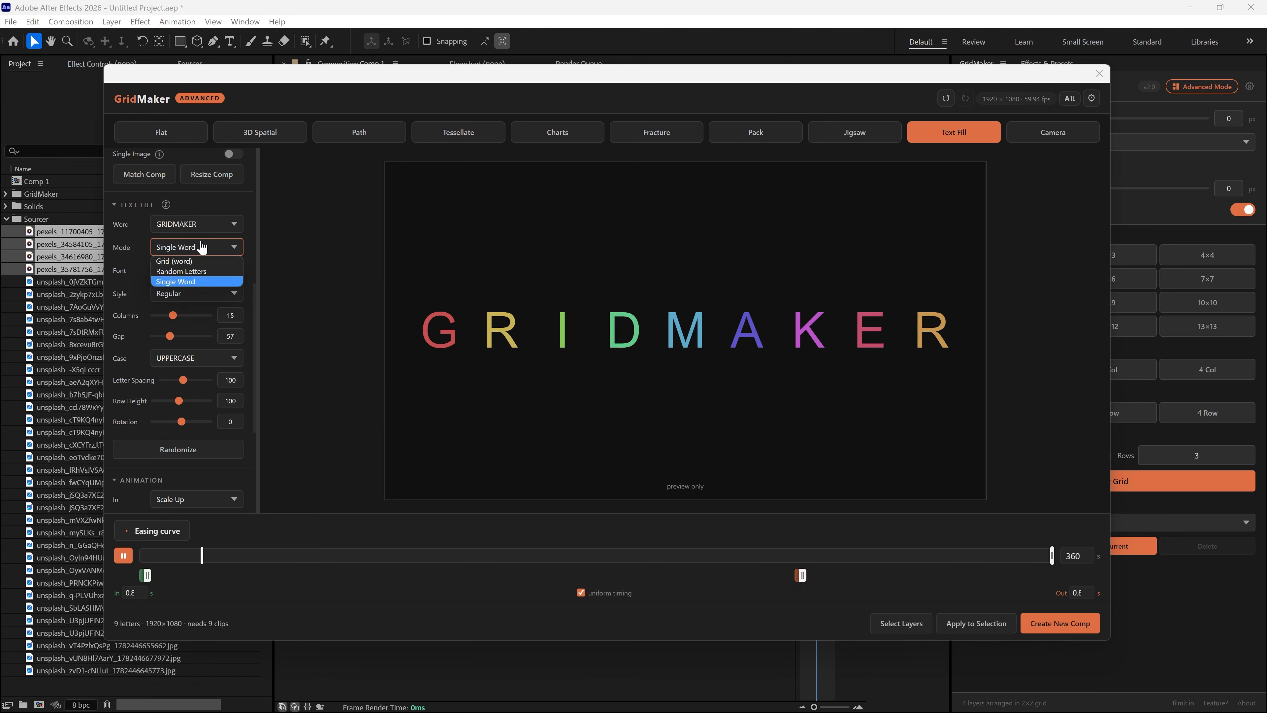
{"action": "left_click", "coordinate": [192, 261]}
Set the text fill's font to Poppins in the Bold style
{"action": "left_click", "coordinate": [186, 273]}
{"action": "scroll", "coordinate": [210, 380], "scroll_direction": "down", "scroll_amount": 10}
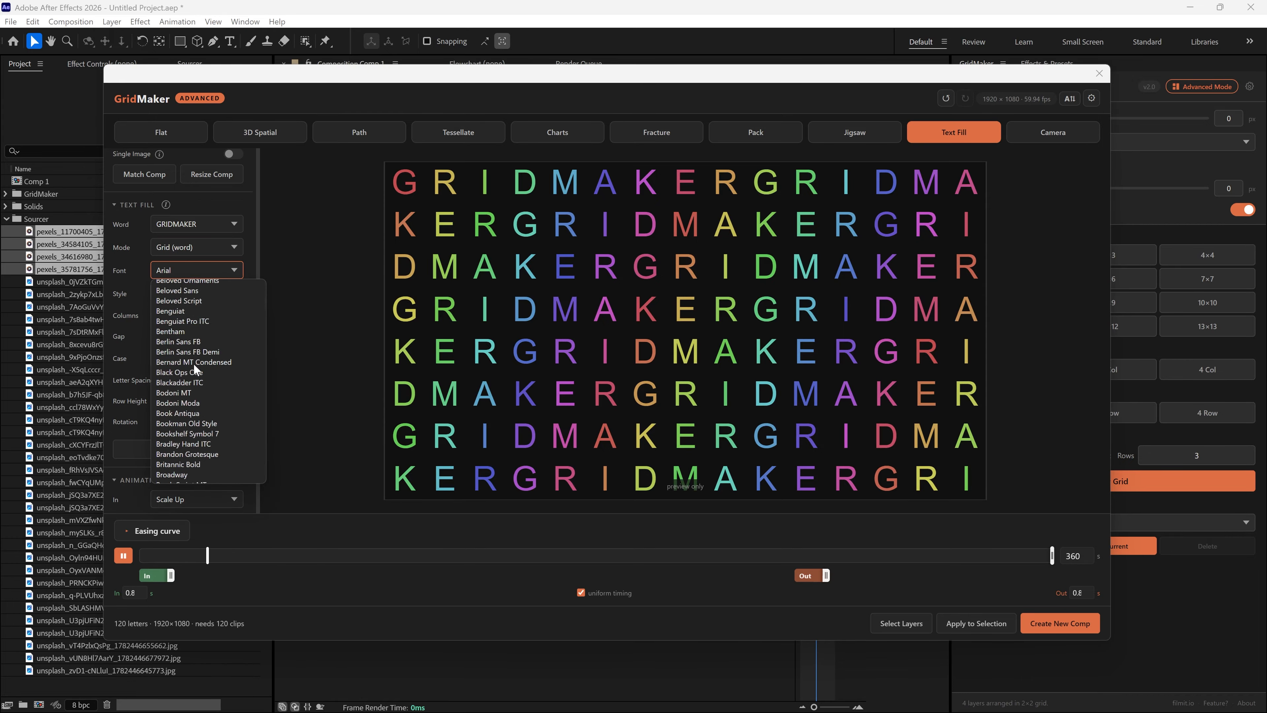
{"action": "scroll", "coordinate": [210, 379], "scroll_direction": "down", "scroll_amount": 15}
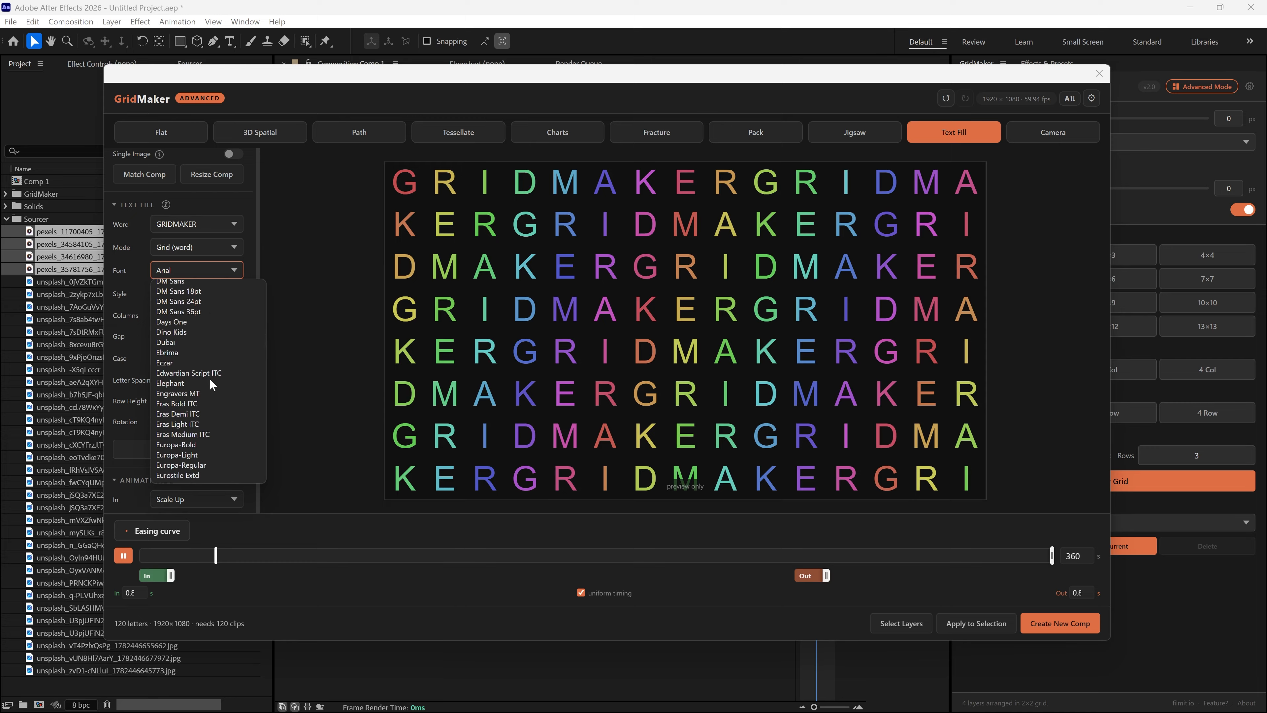
{"action": "scroll", "coordinate": [209, 383], "scroll_direction": "down", "scroll_amount": 15}
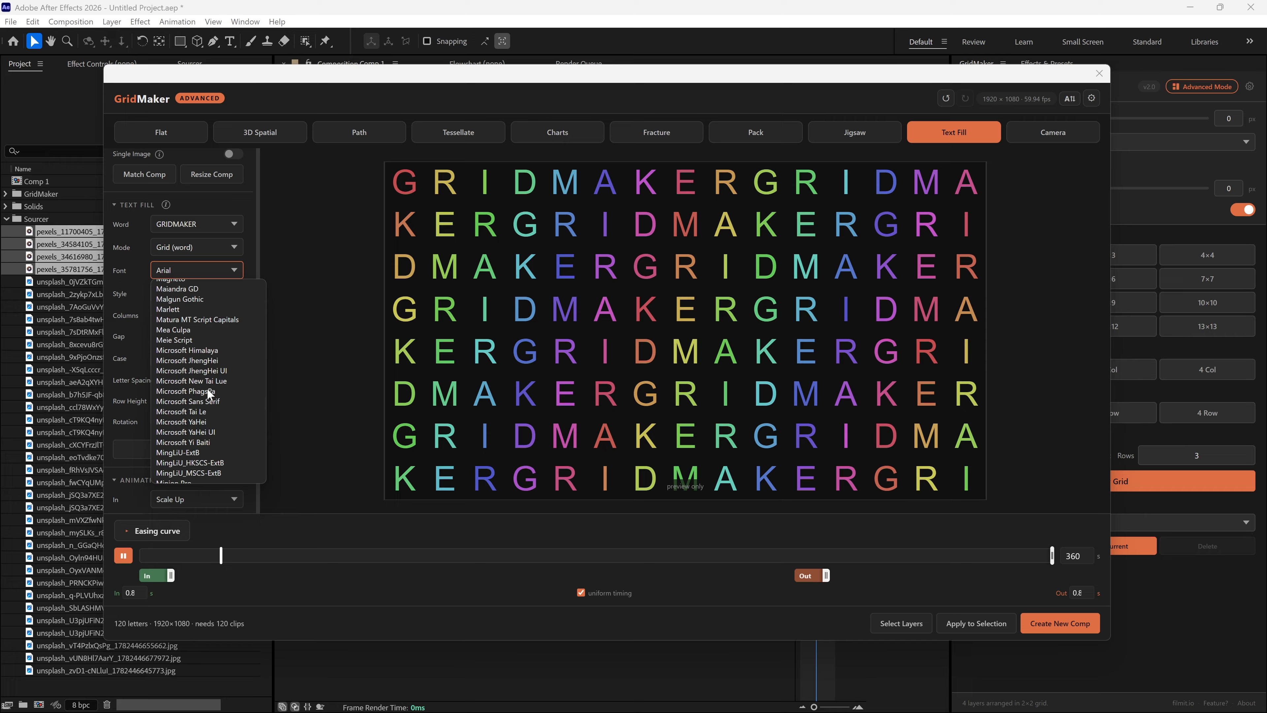
{"action": "scroll", "coordinate": [206, 399], "scroll_direction": "up", "scroll_amount": 12}
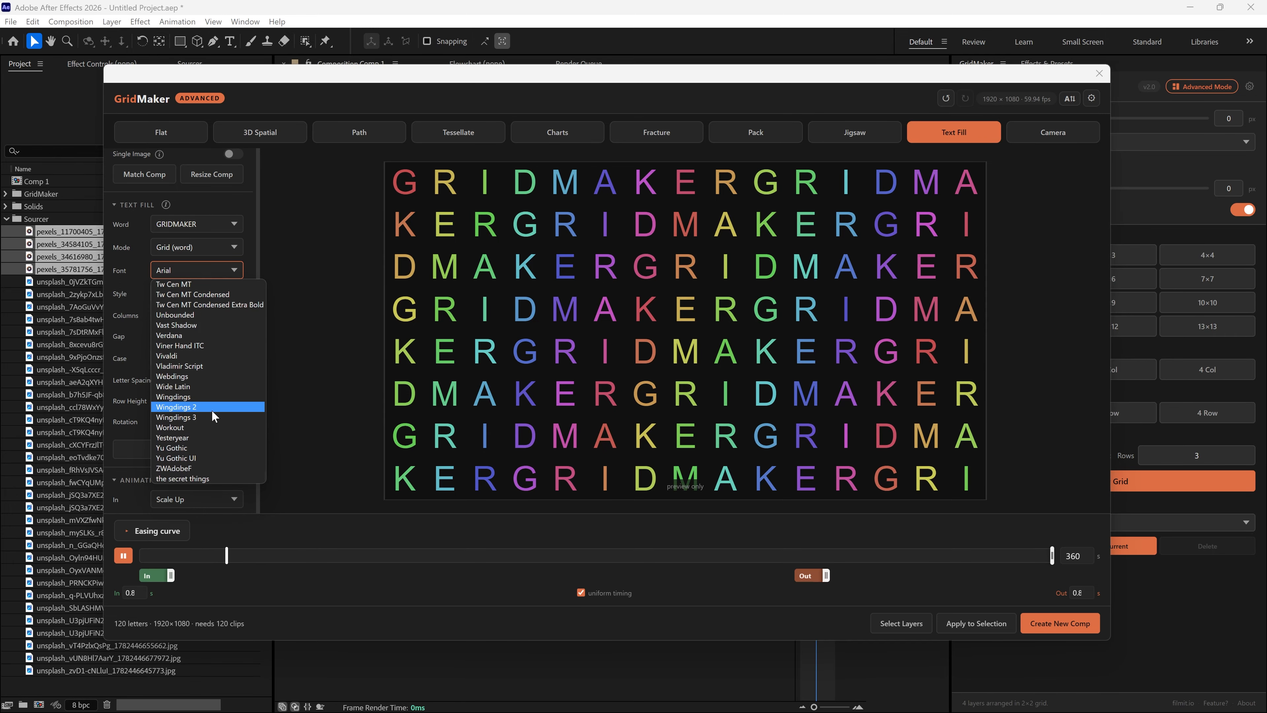
{"action": "scroll", "coordinate": [211, 408], "scroll_direction": "down", "scroll_amount": 5}
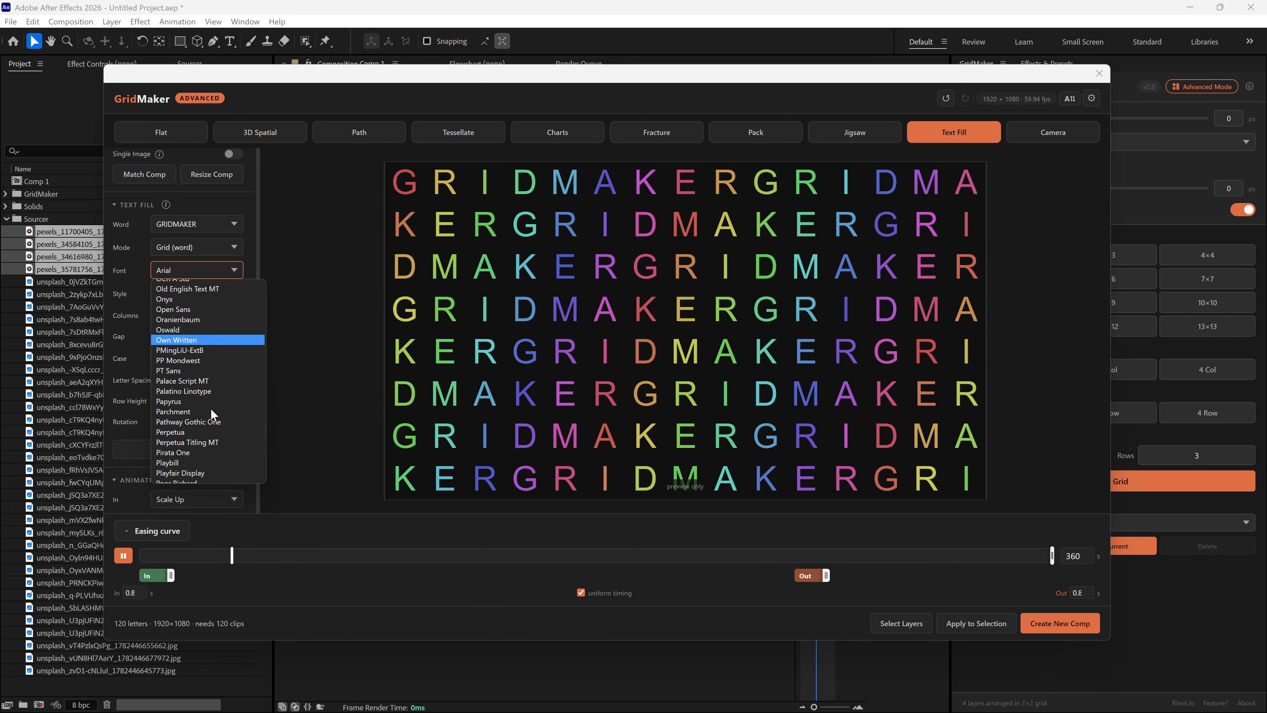
{"action": "left_click", "coordinate": [211, 409]}
{"action": "left_click", "coordinate": [215, 298]}
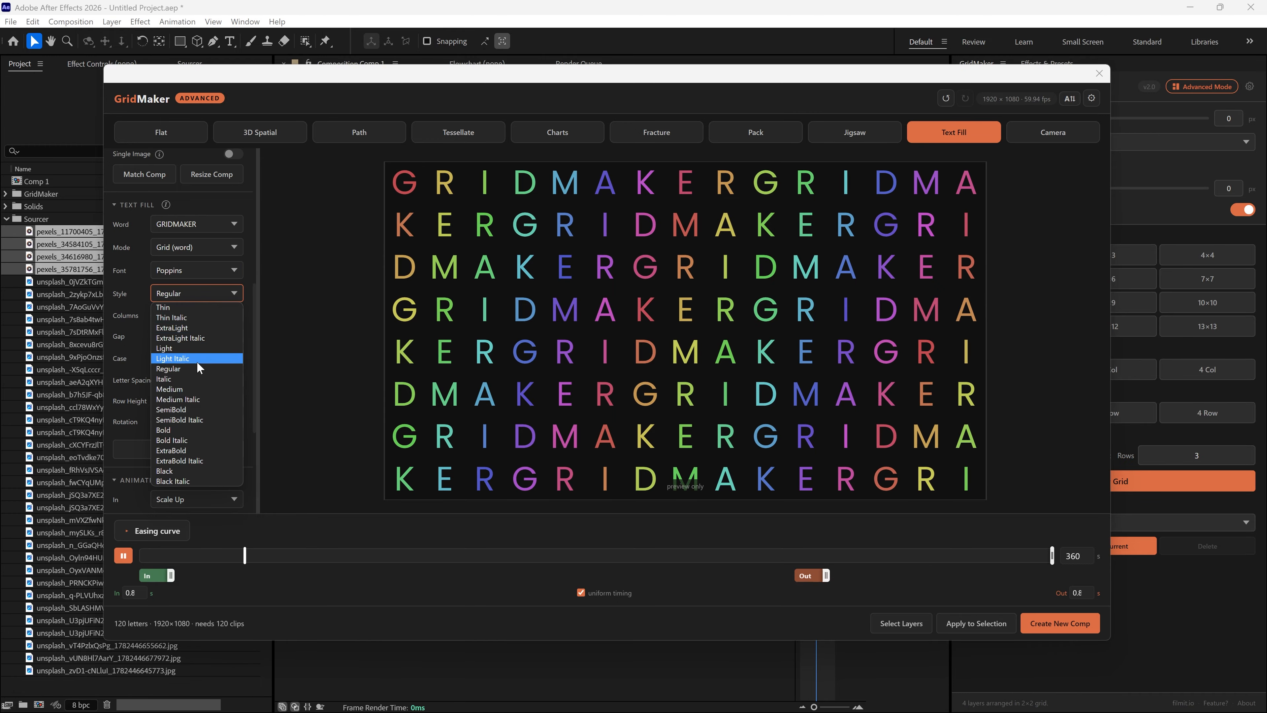
{"action": "left_click", "coordinate": [201, 431]}
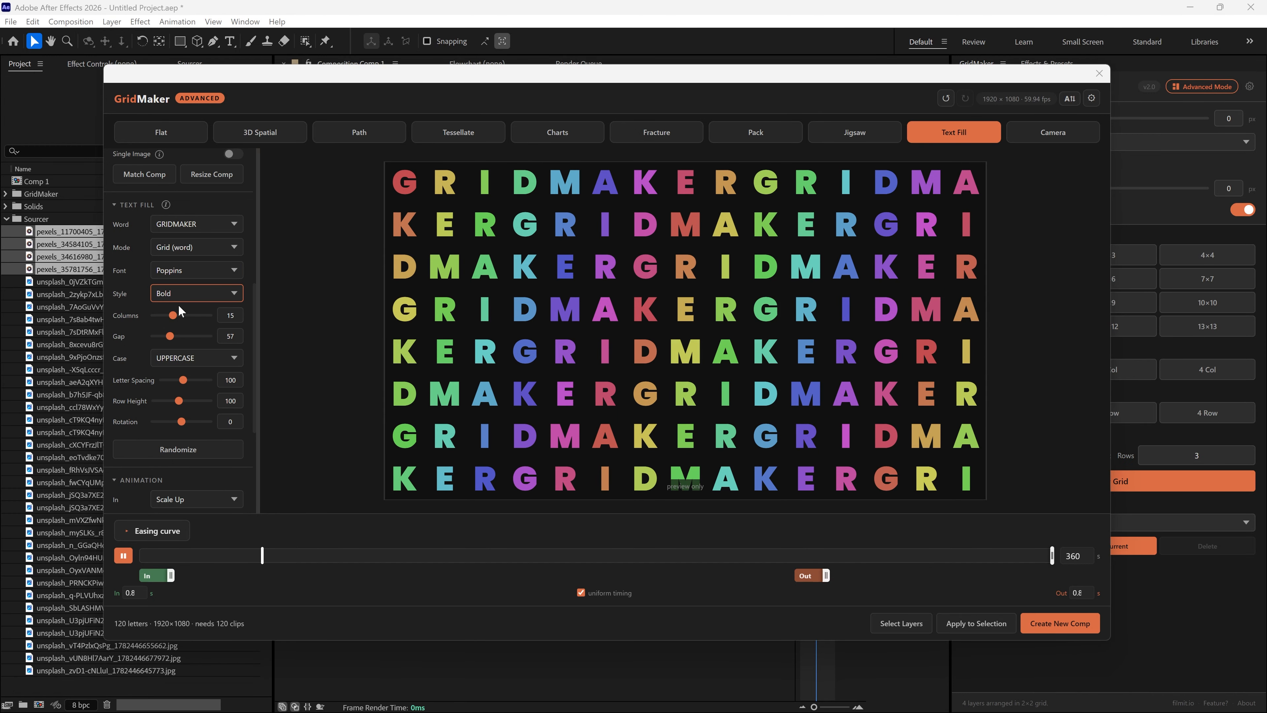
Set the text fill to 23 columns in UPPERCASE, with letter spacing 81, row height 104 and rotation -7
{"action": "left_click_drag", "start_coordinate": [176, 320], "coordinate": [186, 320]}
{"action": "left_click", "coordinate": [192, 358]}
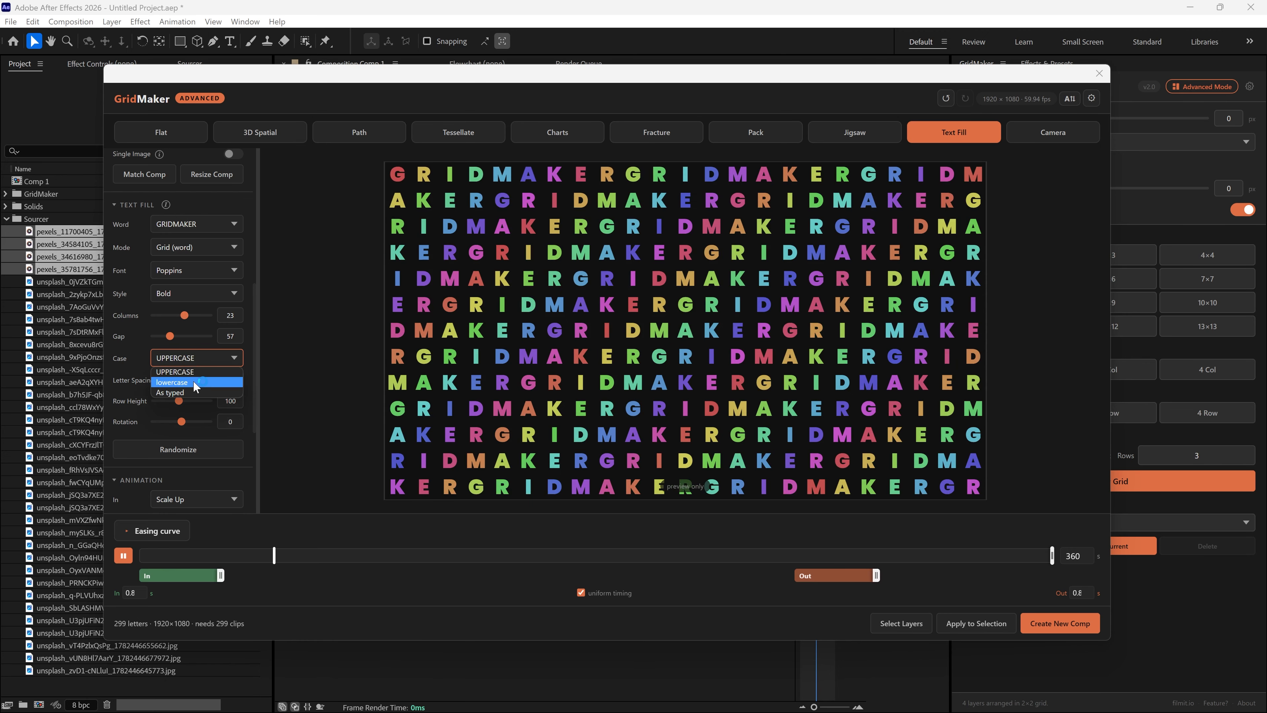
{"action": "left_click", "coordinate": [200, 371]}
{"action": "left_click", "coordinate": [196, 364]}
{"action": "left_click", "coordinate": [191, 375]}
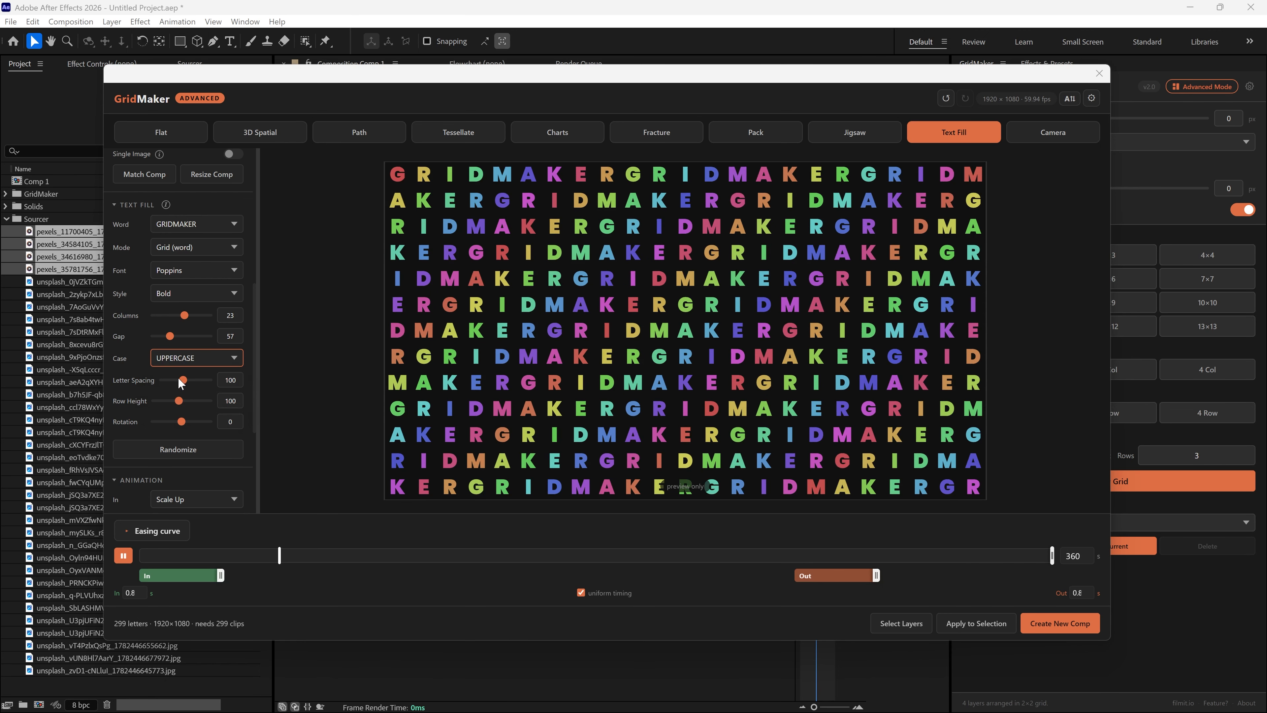
{"action": "left_click_drag", "start_coordinate": [183, 381], "coordinate": [179, 425]}
Set the animation timeline to 10 seconds, with the duration at 2 seconds and the stagger at 0.0057
{"action": "scroll", "coordinate": [179, 424], "scroll_direction": "down", "scroll_amount": 5}
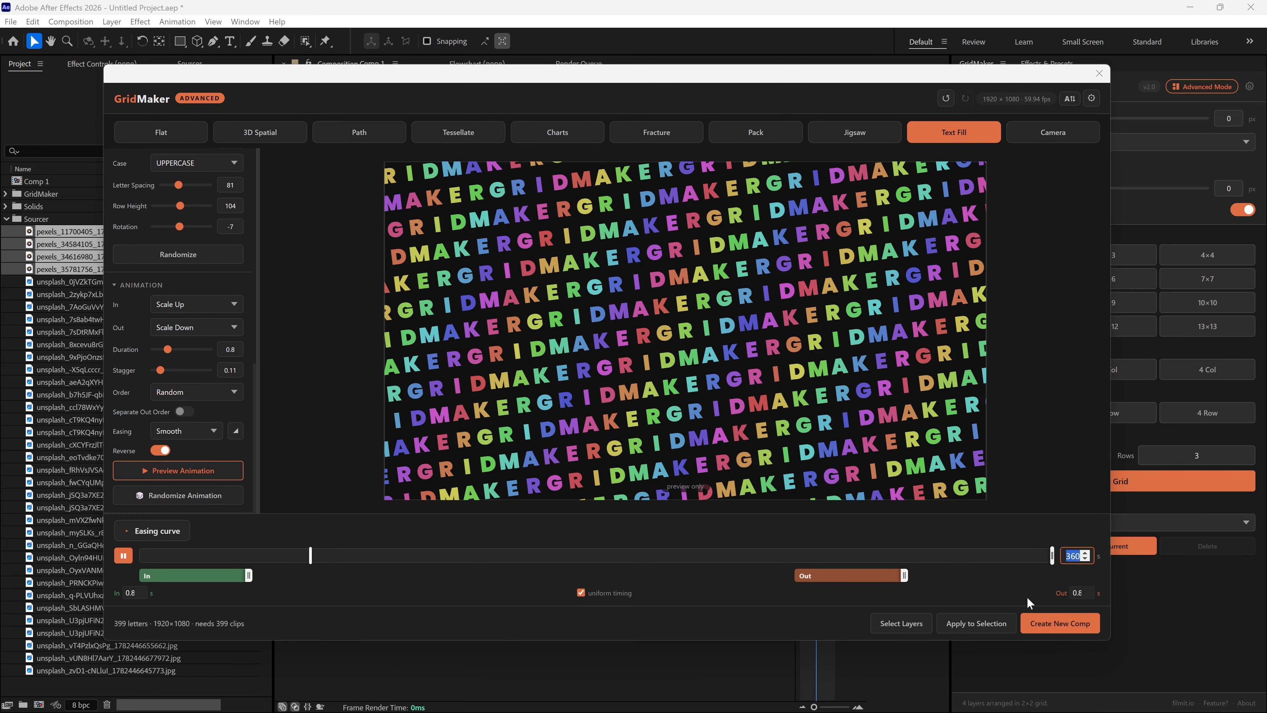
{"action": "type", "text": "10"}
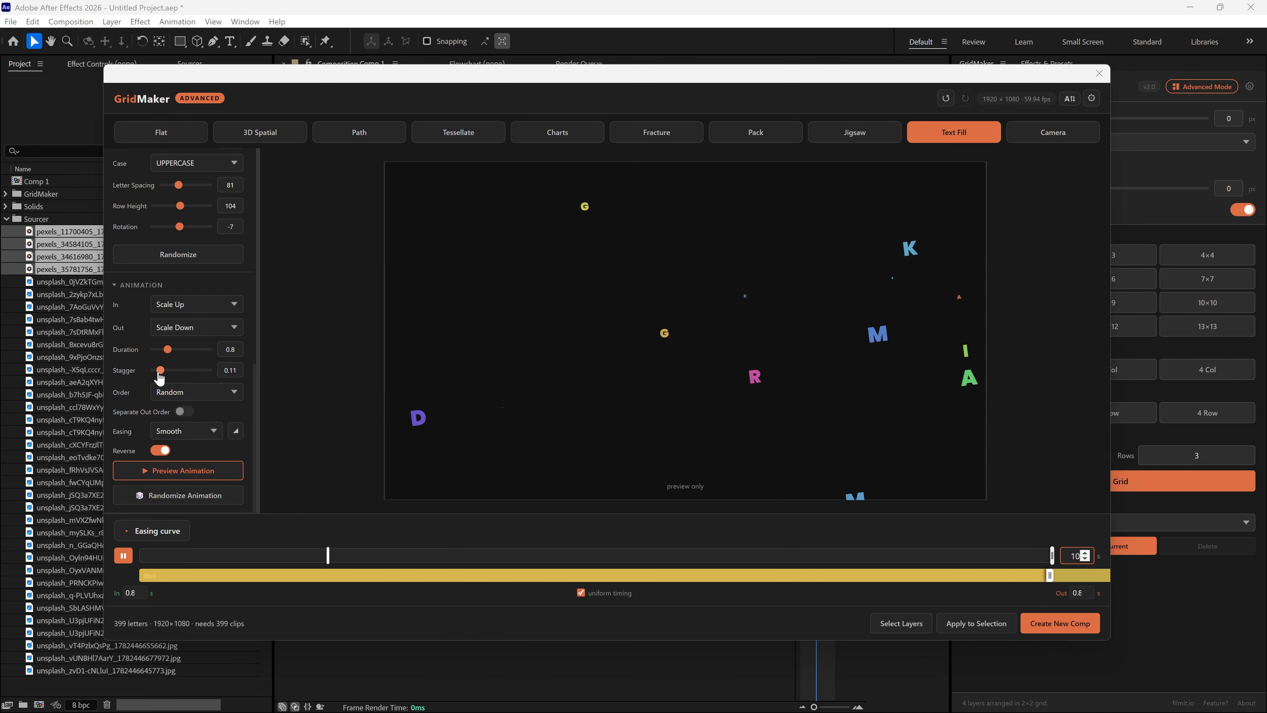
{"action": "left_click_drag", "start_coordinate": [160, 378], "coordinate": [155, 377]}
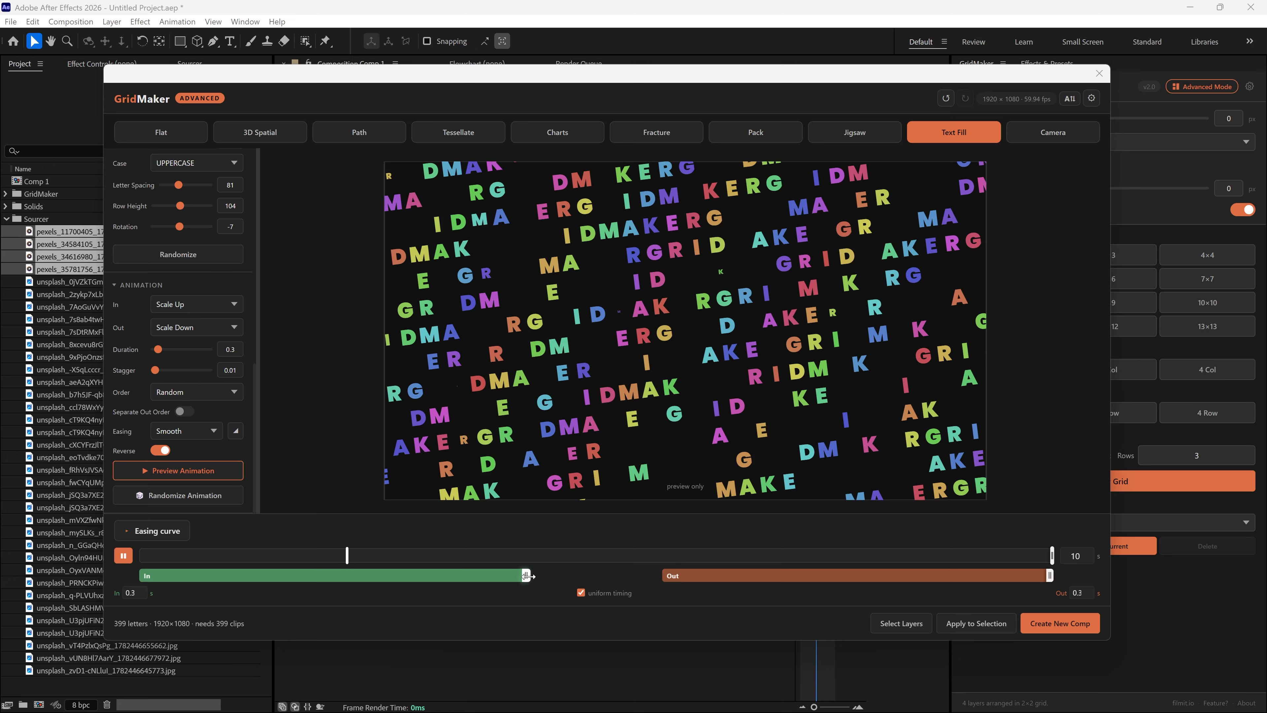
{"action": "mouse_move", "coordinate": [528, 575]}
{"action": "left_mouse_down"}
{"action": "mouse_move", "coordinate": [481, 576]}
{"action": "mouse_move", "coordinate": [574, 575]}
{"action": "mouse_move", "coordinate": [523, 576]}
{"action": "left_mouse_up"}
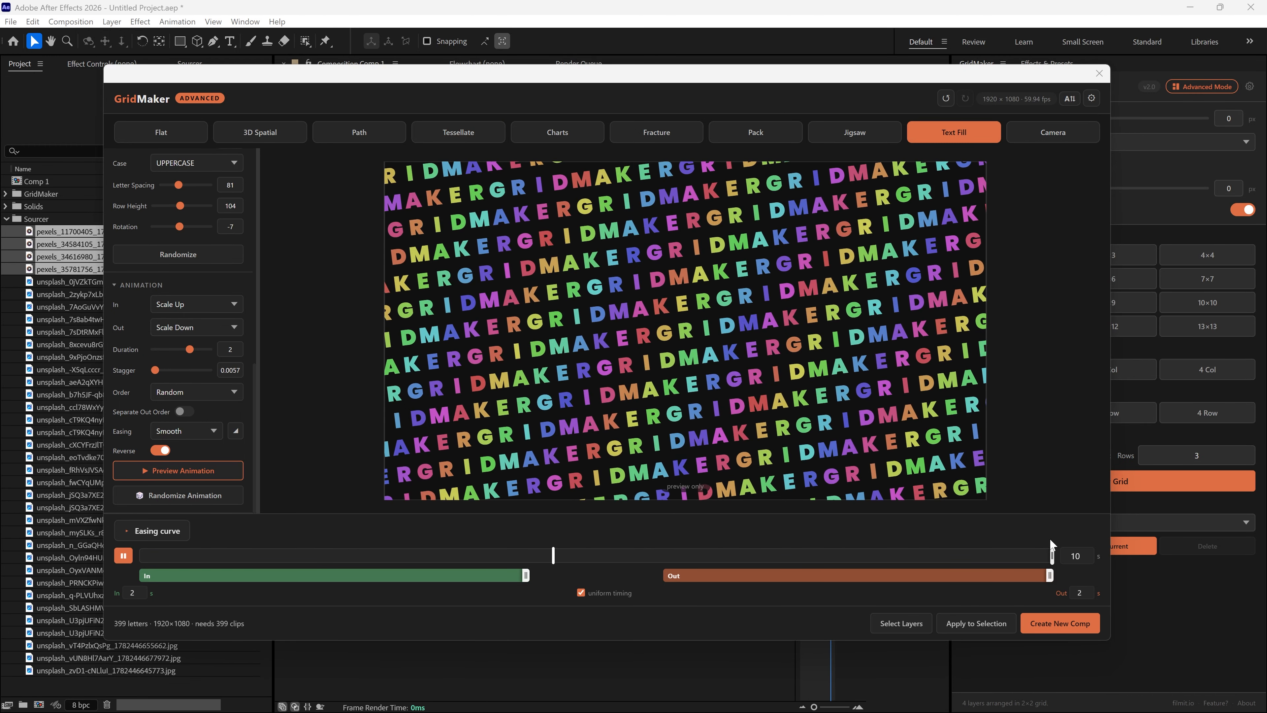
Shorten the animation timeline to 5 seconds and adjust the In and Out phases to a stagger of 0.0006
{"action": "double_click", "coordinate": [1074, 555]}
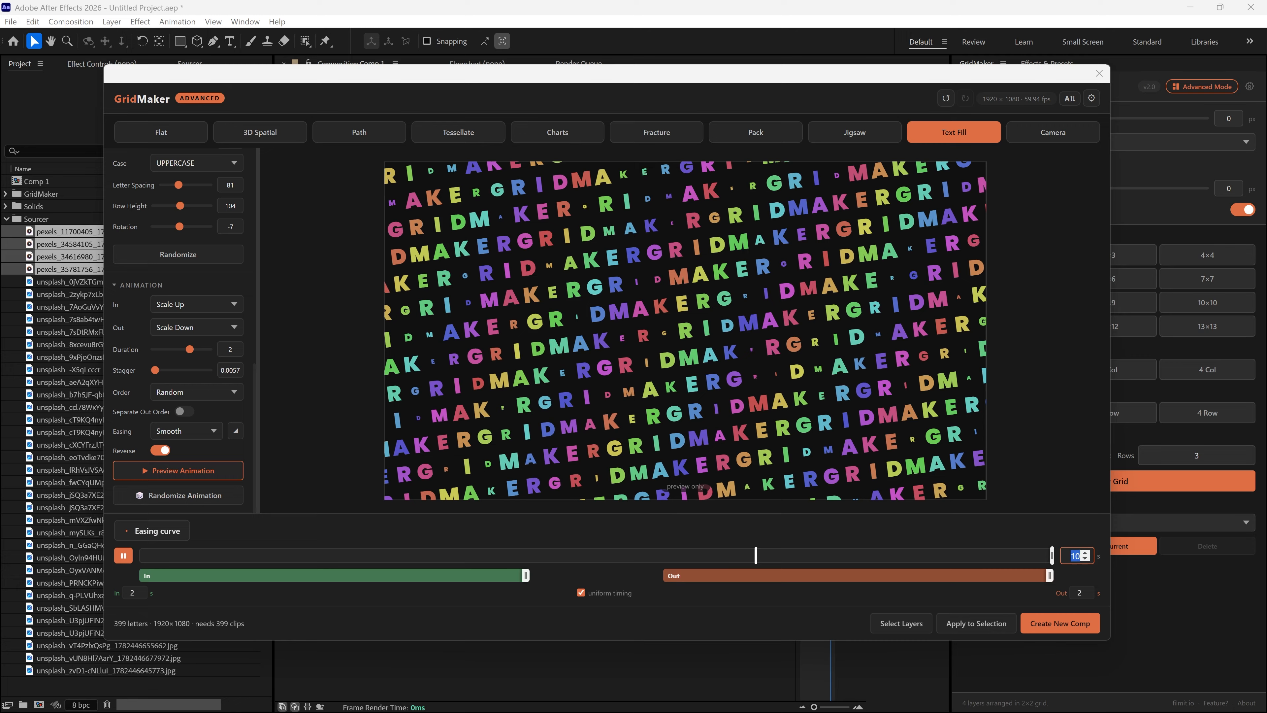
{"action": "type", "text": "5"}
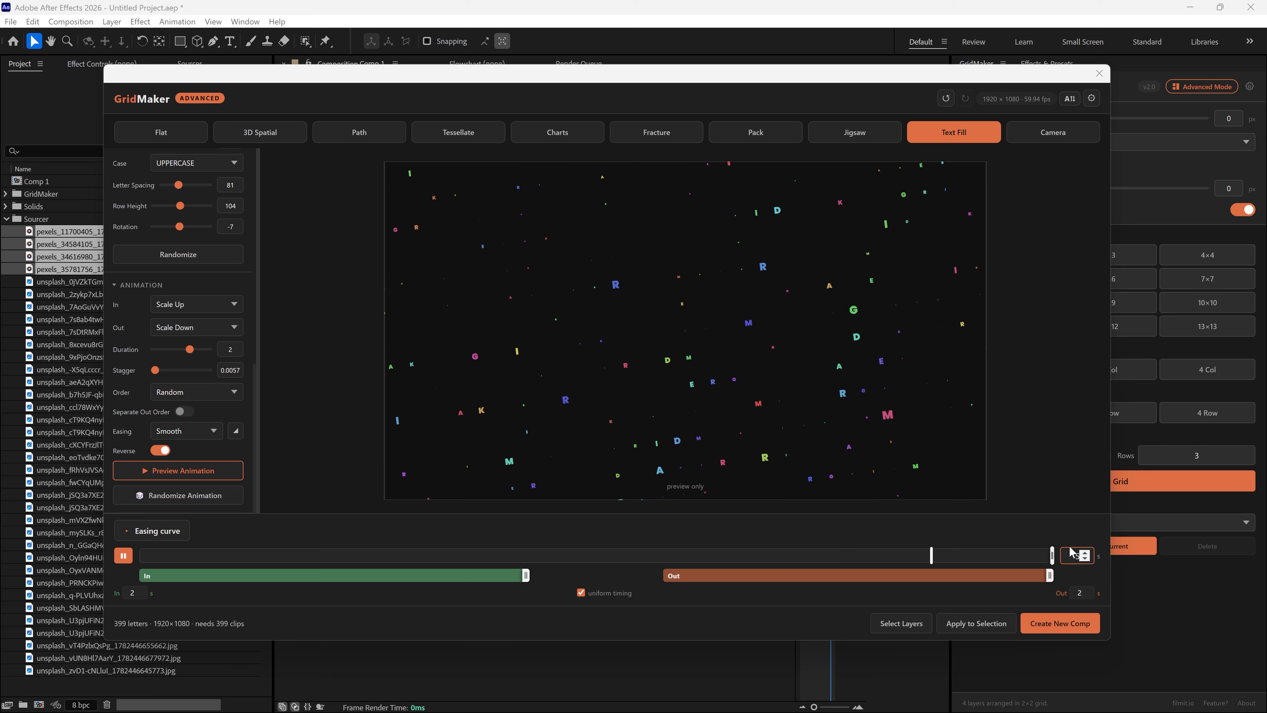
{"action": "left_click_drag", "start_coordinate": [964, 575], "coordinate": [545, 576]}
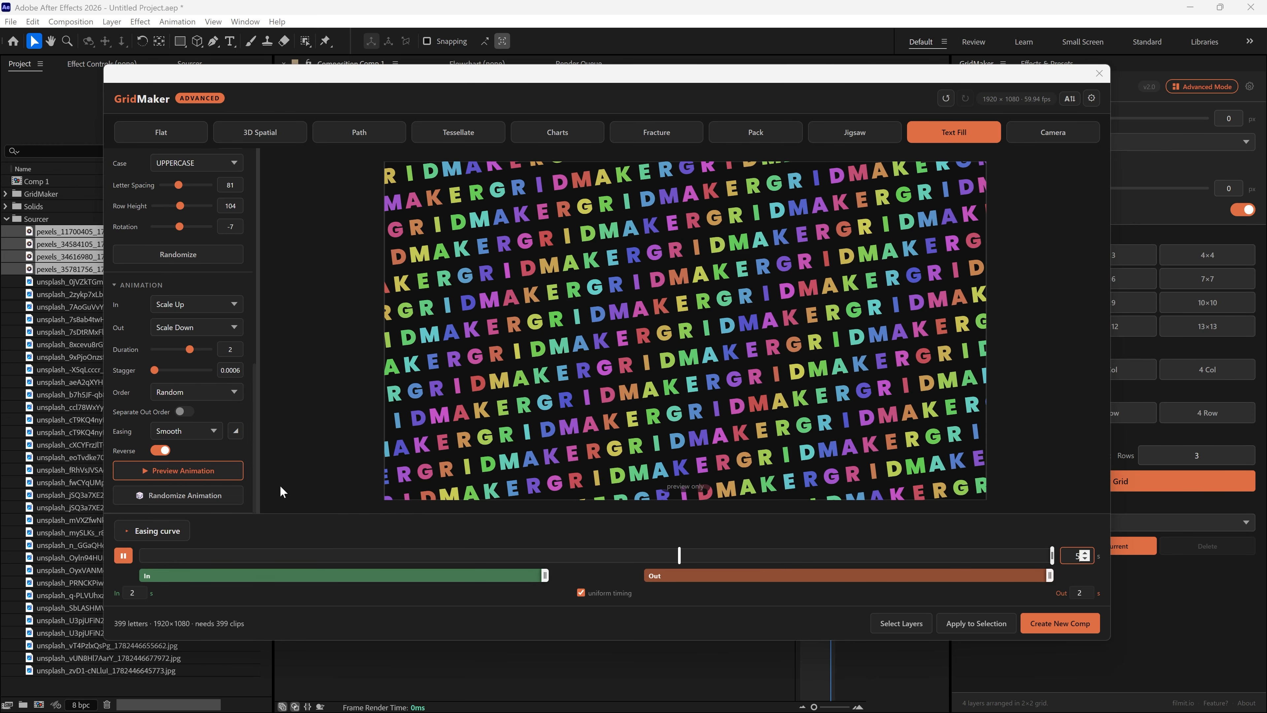
Change the animation order to Center Out and turn off Reverse
{"action": "left_click", "coordinate": [172, 394]}
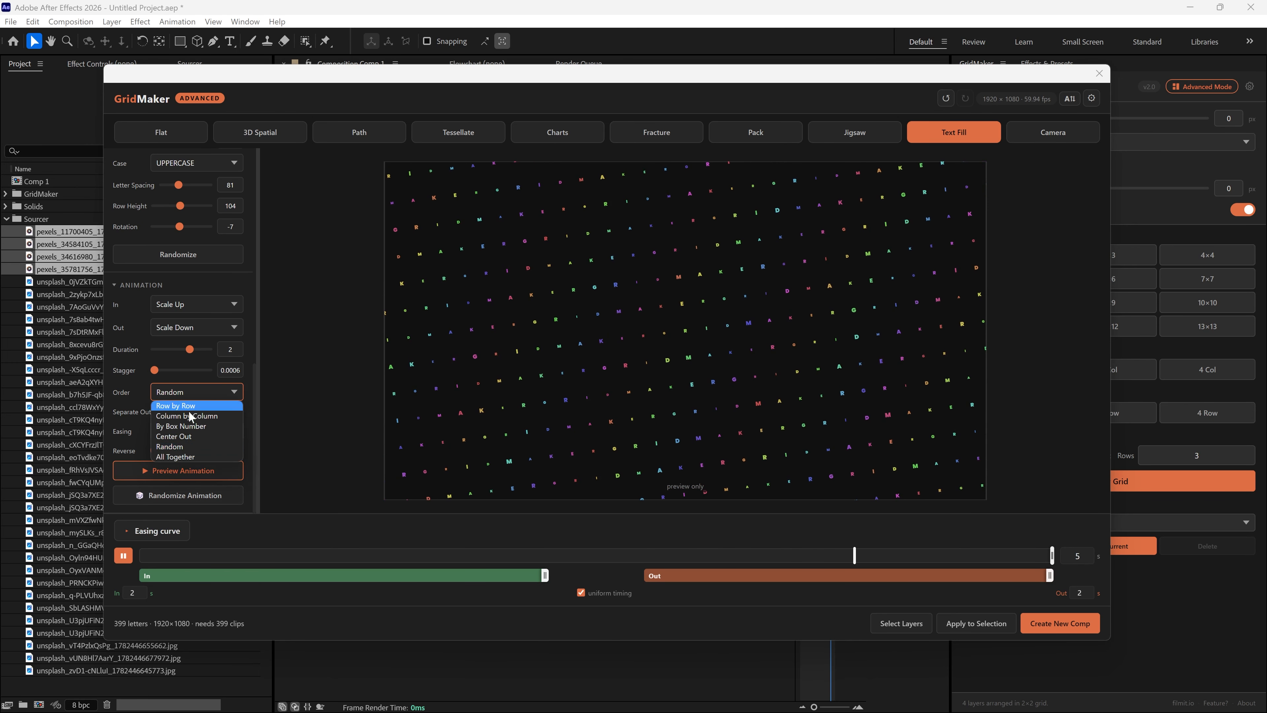
{"action": "left_click", "coordinate": [191, 437]}
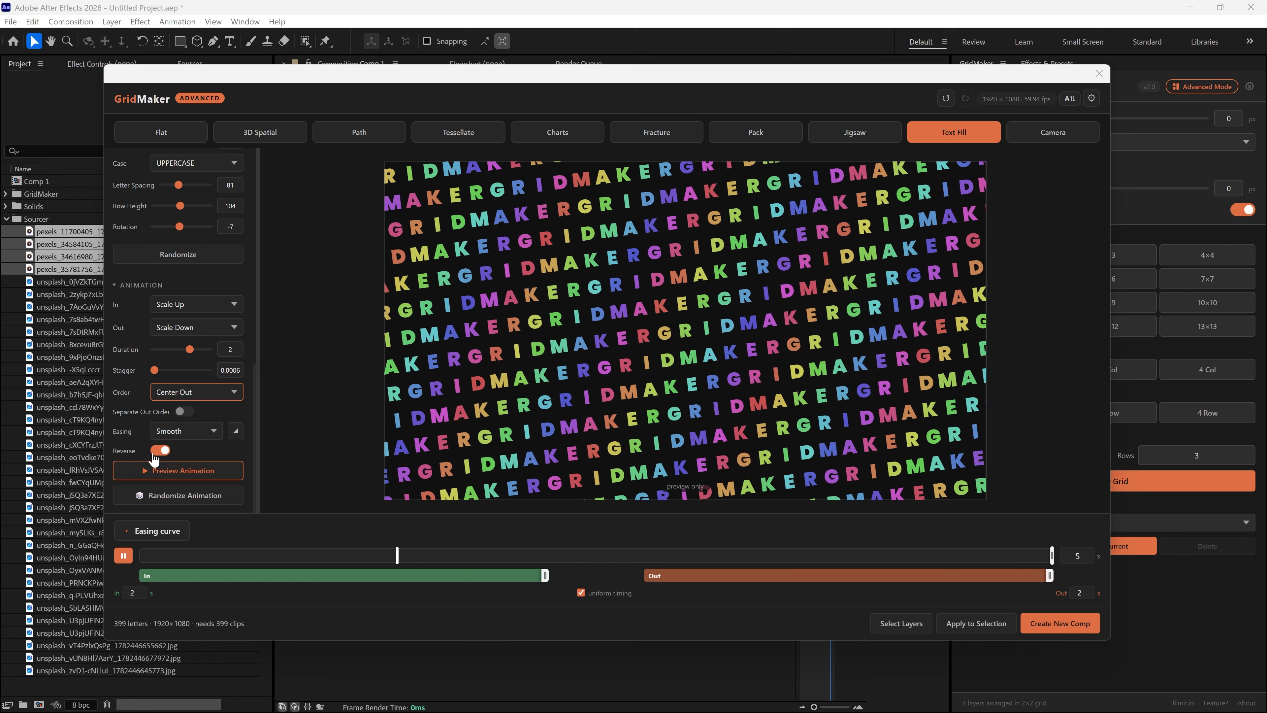
{"action": "left_click", "coordinate": [165, 451]}
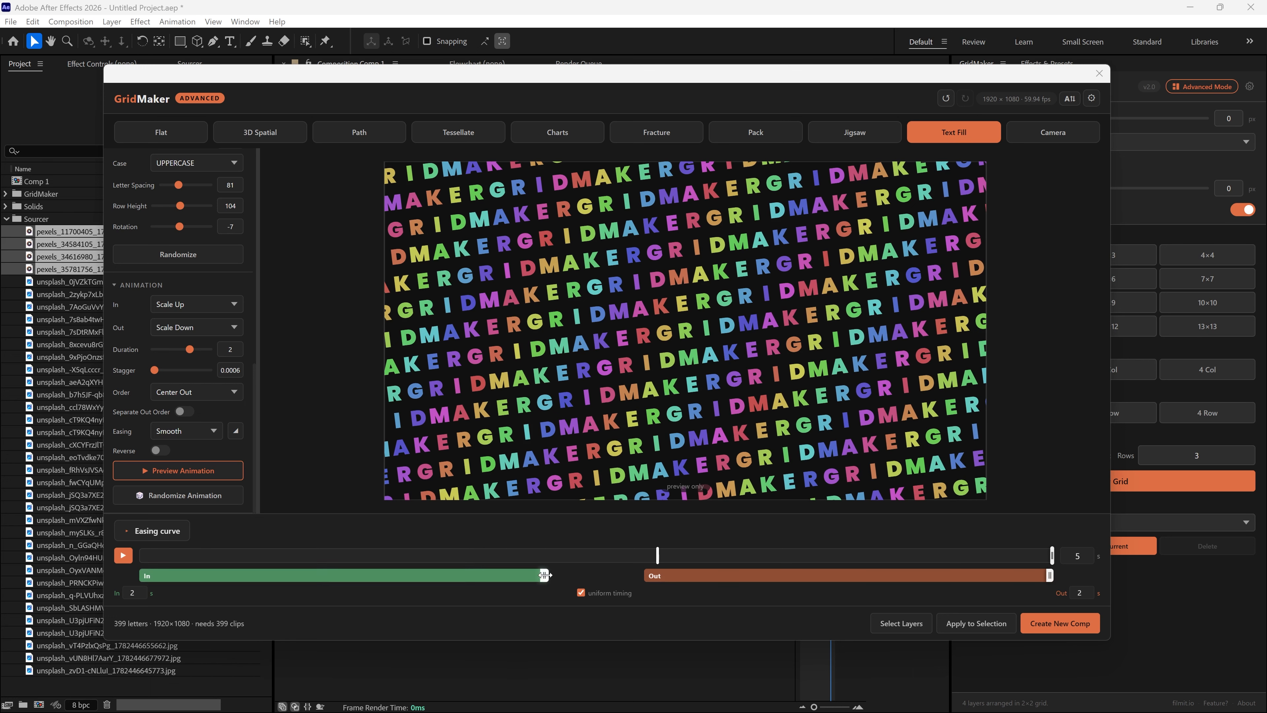
Reduce the stagger to 0 and the timeline to 4 seconds, and preview the letter animation
{"action": "left_click_drag", "start_coordinate": [546, 576], "coordinate": [385, 577]}
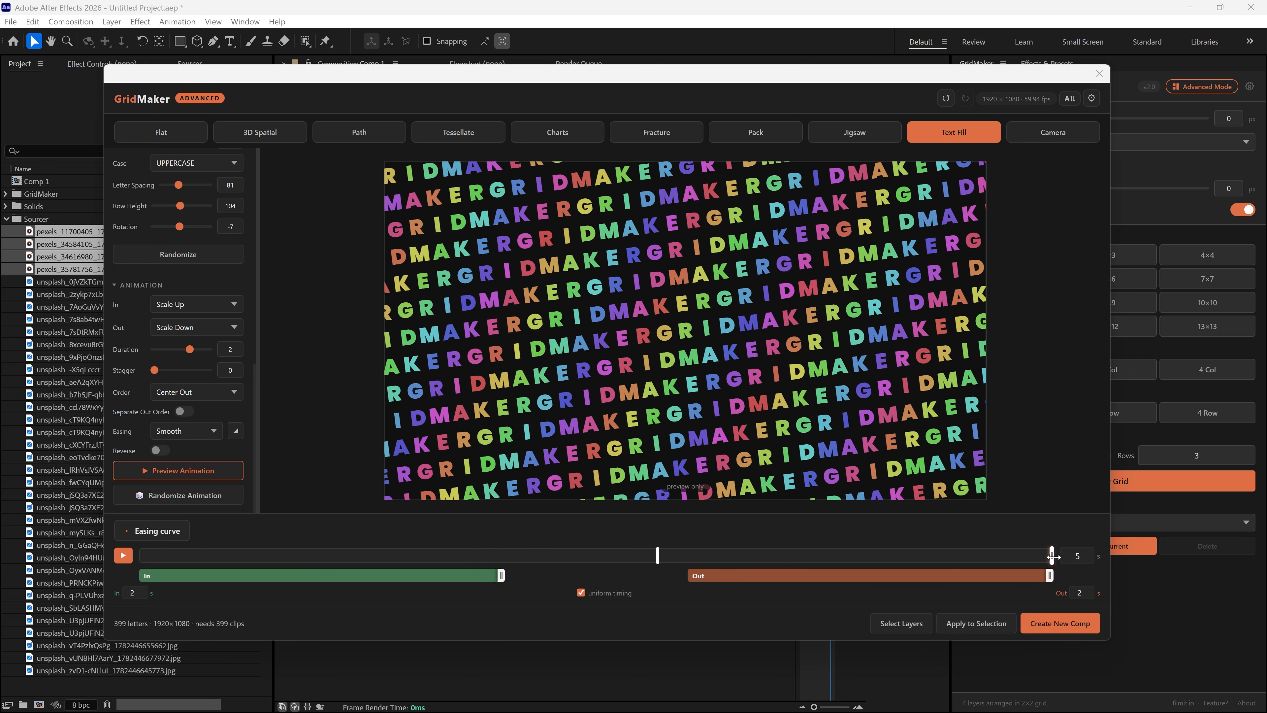
{"action": "left_click_drag", "start_coordinate": [1010, 562], "coordinate": [878, 560]}
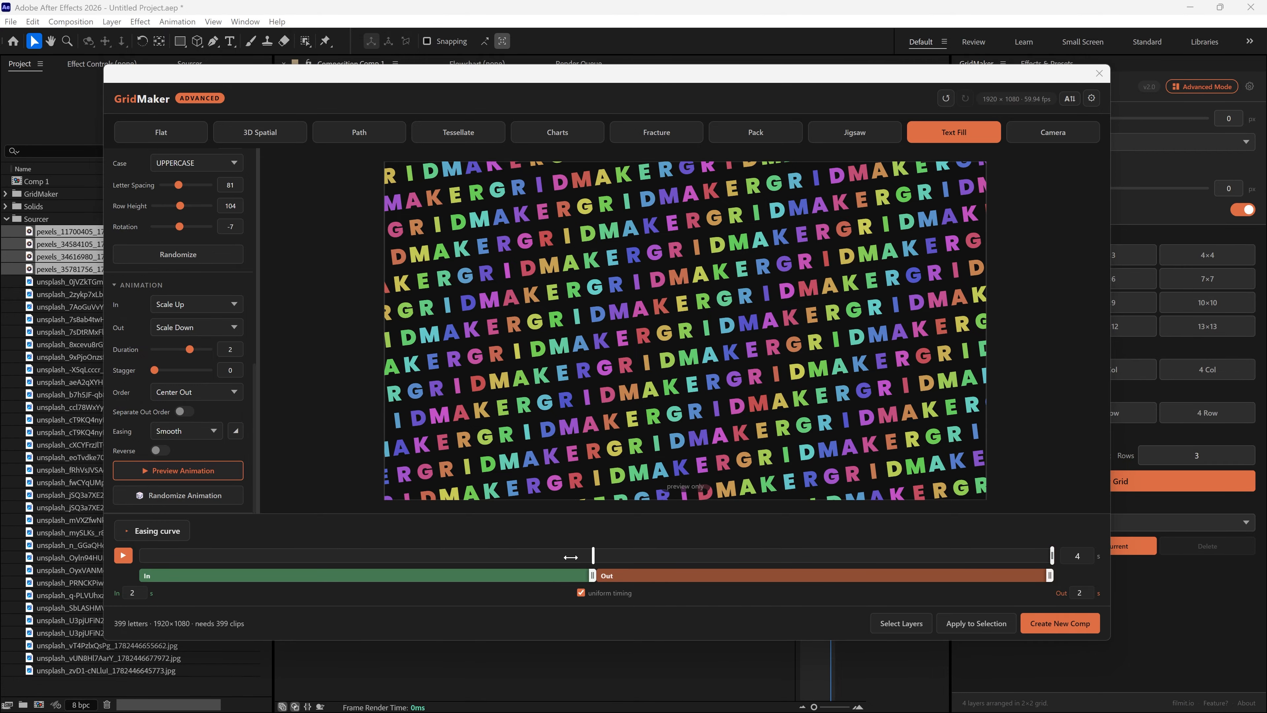
{"action": "left_click", "coordinate": [123, 555]}
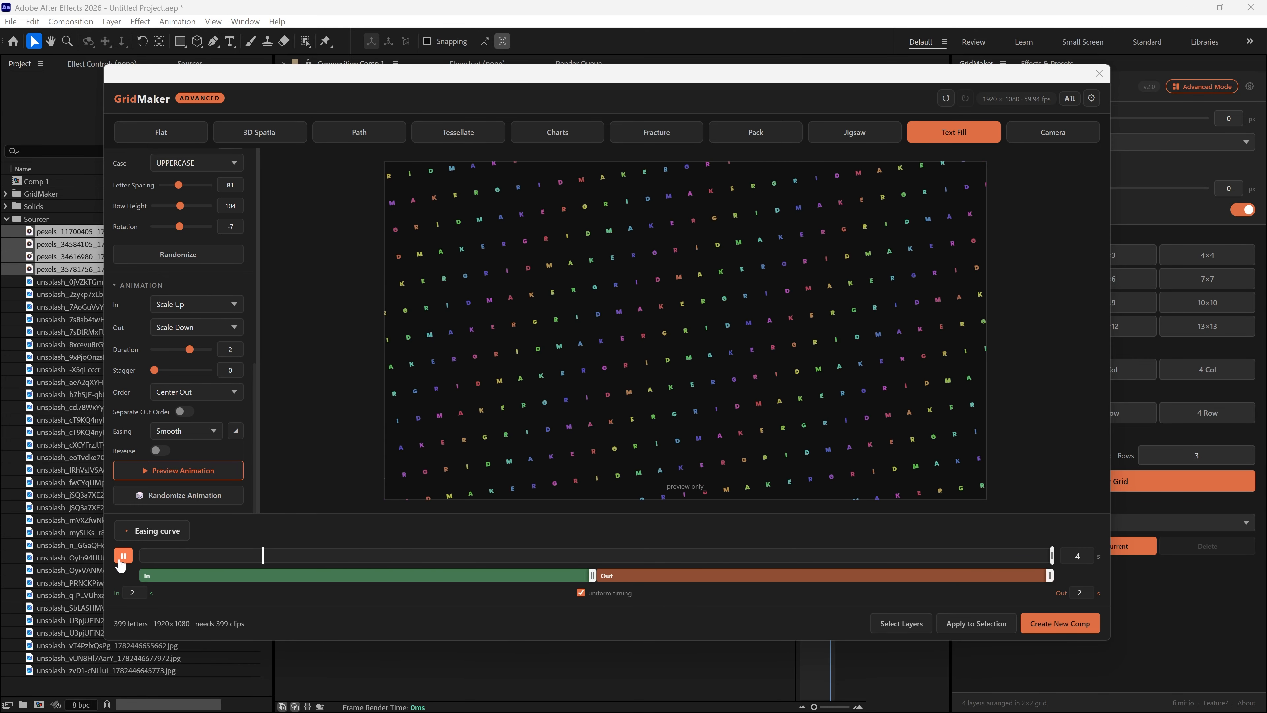
{"action": "left_click", "coordinate": [122, 555]}
Review the easing options and the easing curve editor, keeping the Smooth easing
{"action": "left_click", "coordinate": [190, 430]}
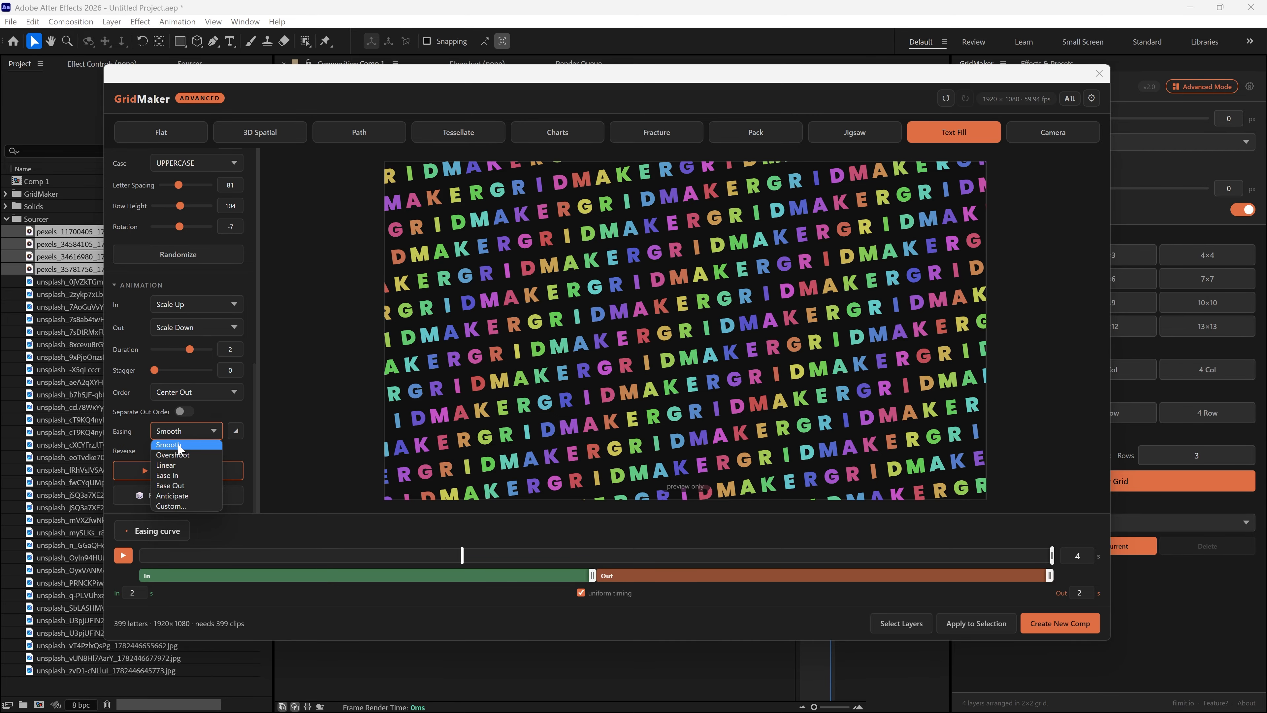
{"action": "left_click", "coordinate": [180, 448]}
{"action": "left_click", "coordinate": [149, 530]}
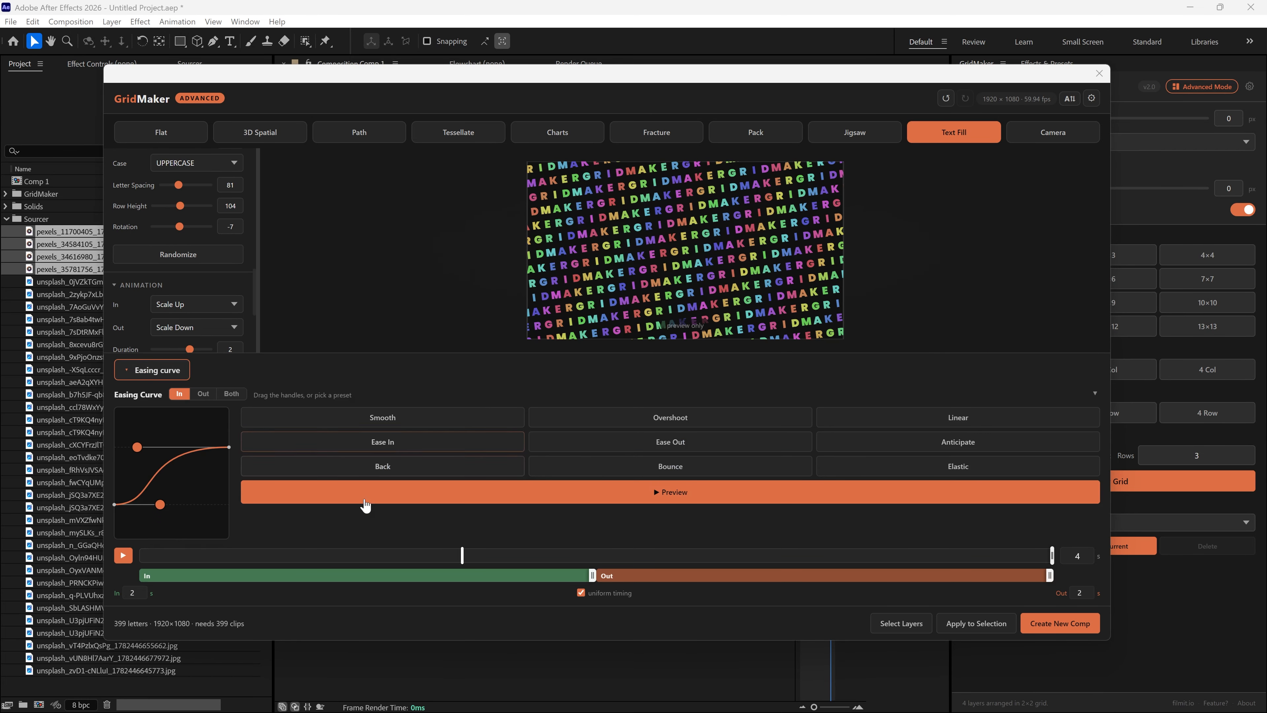
{"action": "left_click", "coordinate": [157, 371]}
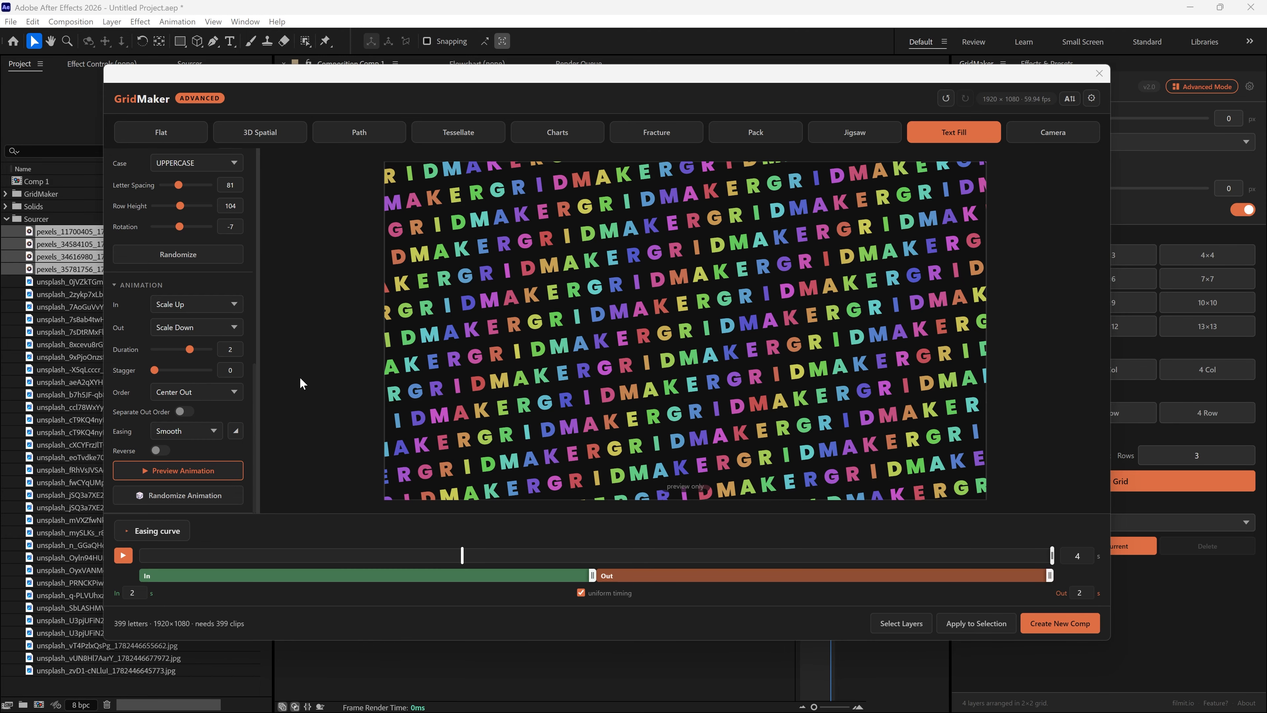
Create a new composition from the text fill grid, close Advanced mode and play the animation
{"action": "left_click", "coordinate": [1060, 623]}
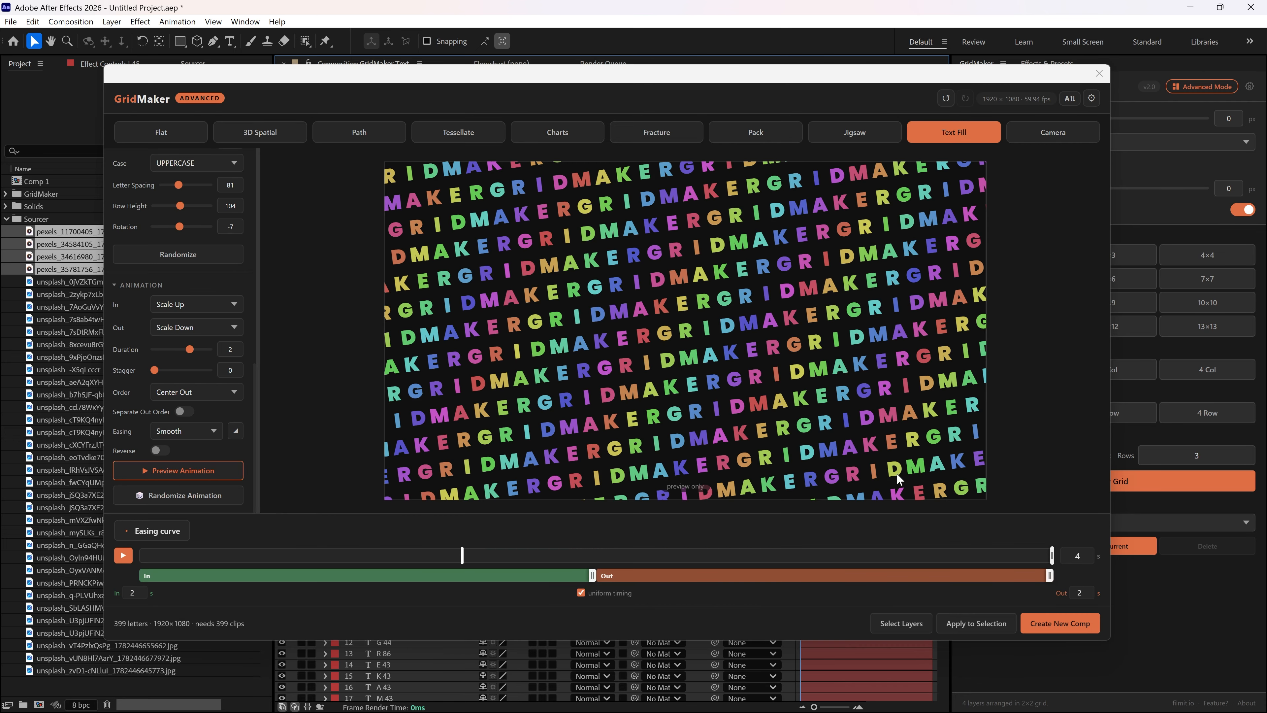
{"action": "left_click", "coordinate": [1099, 74]}
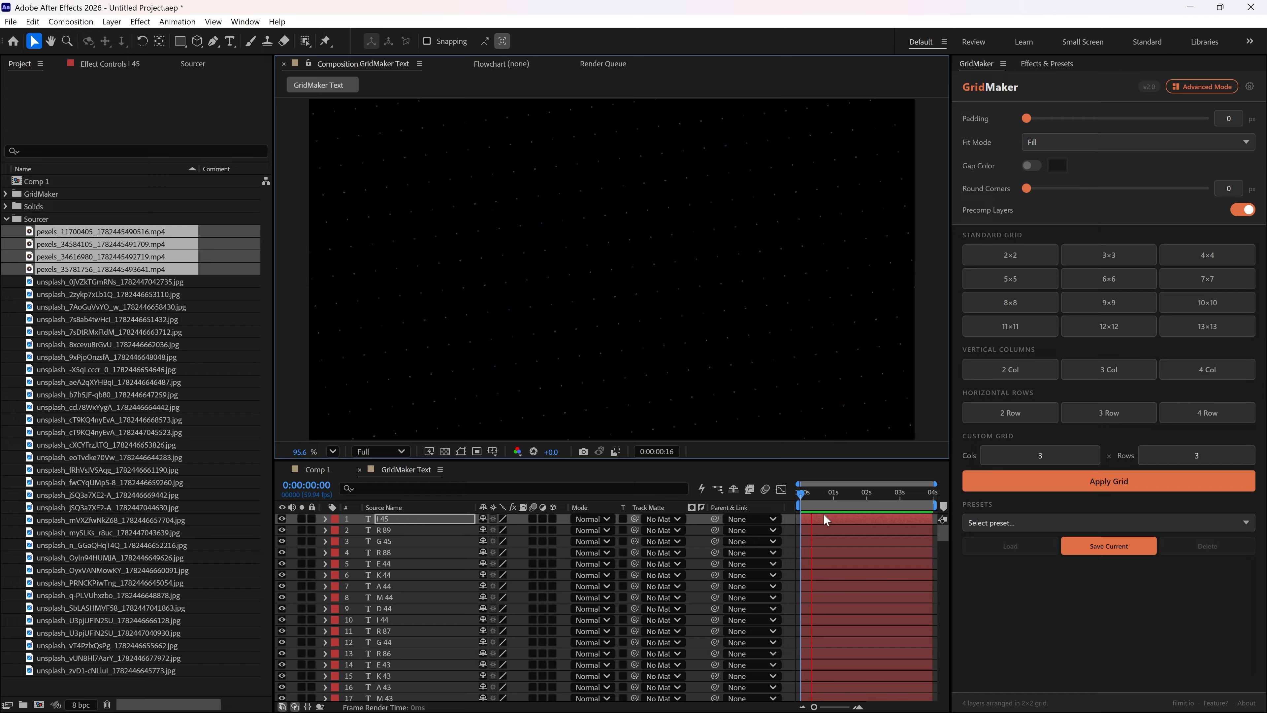
{"action": "key", "text": "space"}
Delete all the generated letter layers from the GridMaker Text composition
{"action": "left_click", "coordinate": [838, 549]}
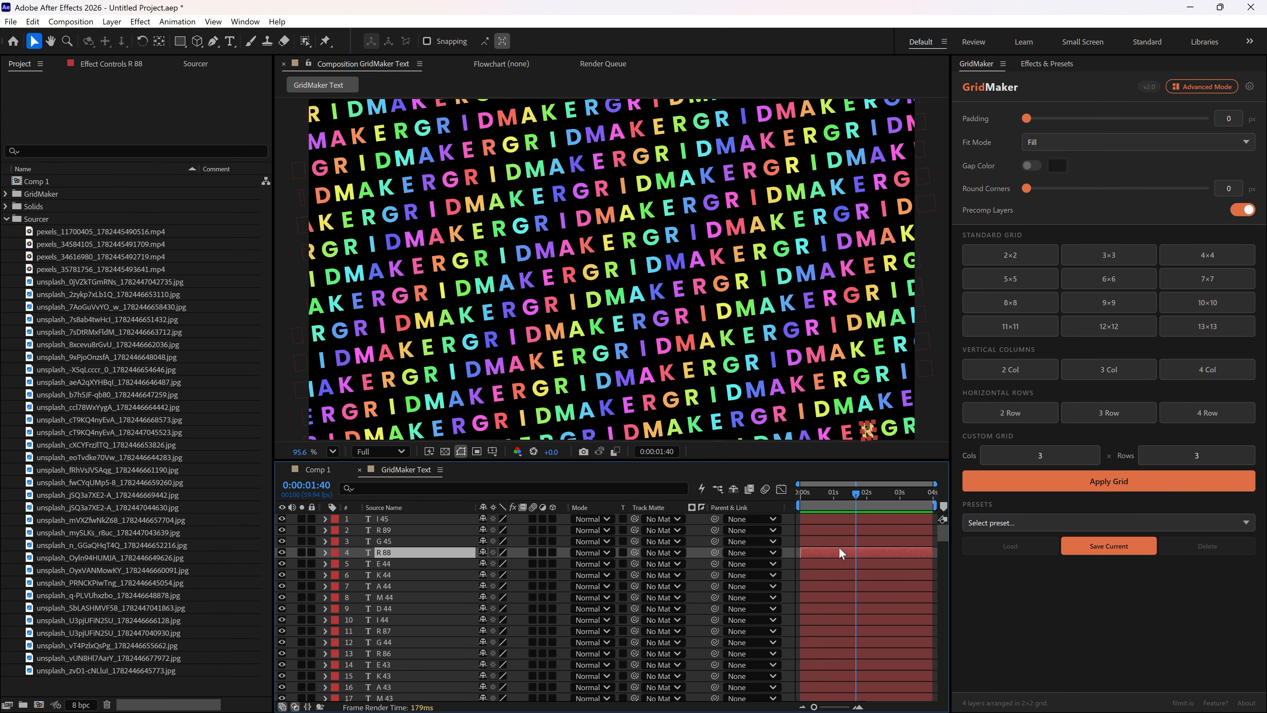
{"action": "key", "text": "ctrl+a"}
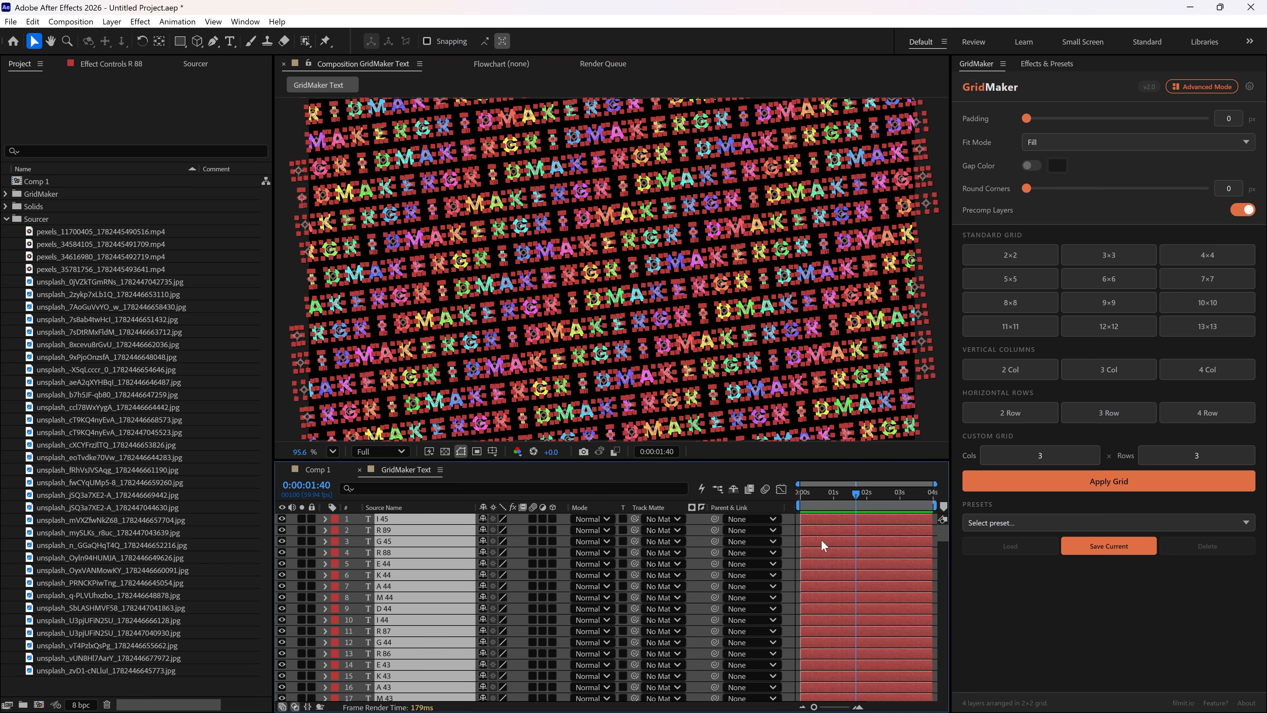
{"action": "key", "text": "Delete"}
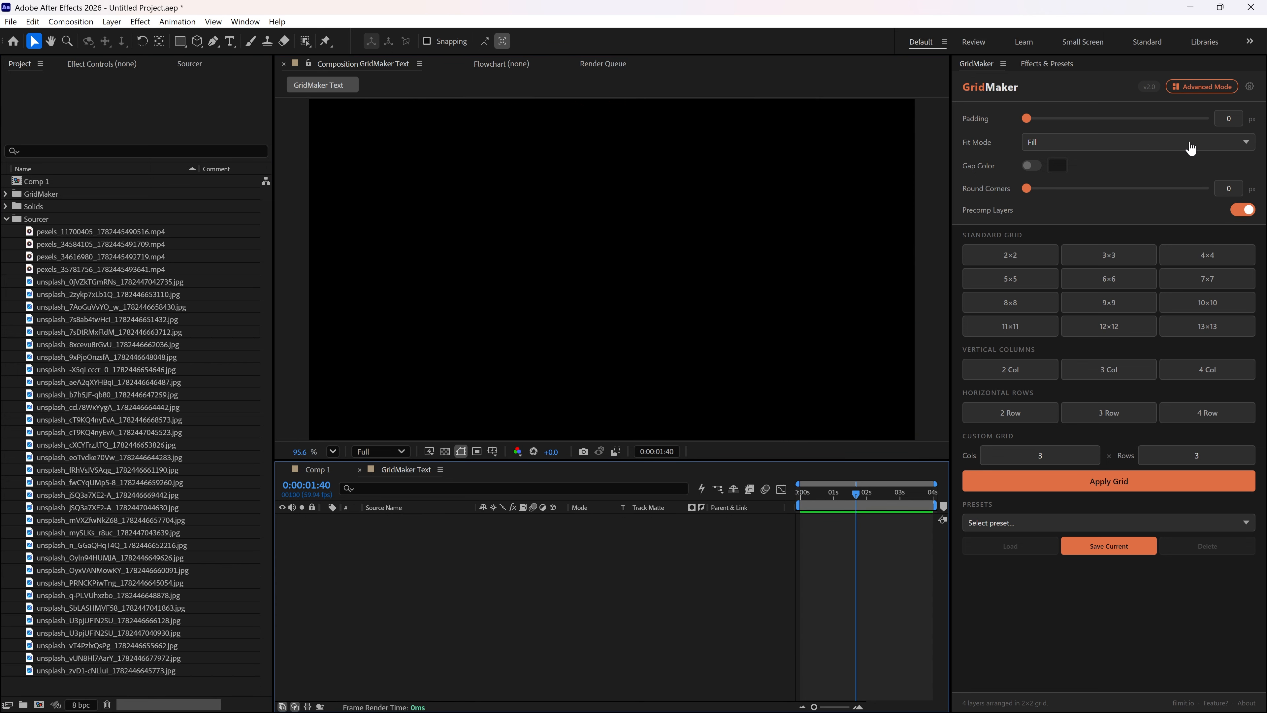
Add the image unsplash_0jVZkTGmRNs_1782447042735.jpg to the empty composition and open the enlarged Advanced mode on Text Fill
{"action": "left_click_drag", "start_coordinate": [835, 492], "coordinate": [827, 492]}
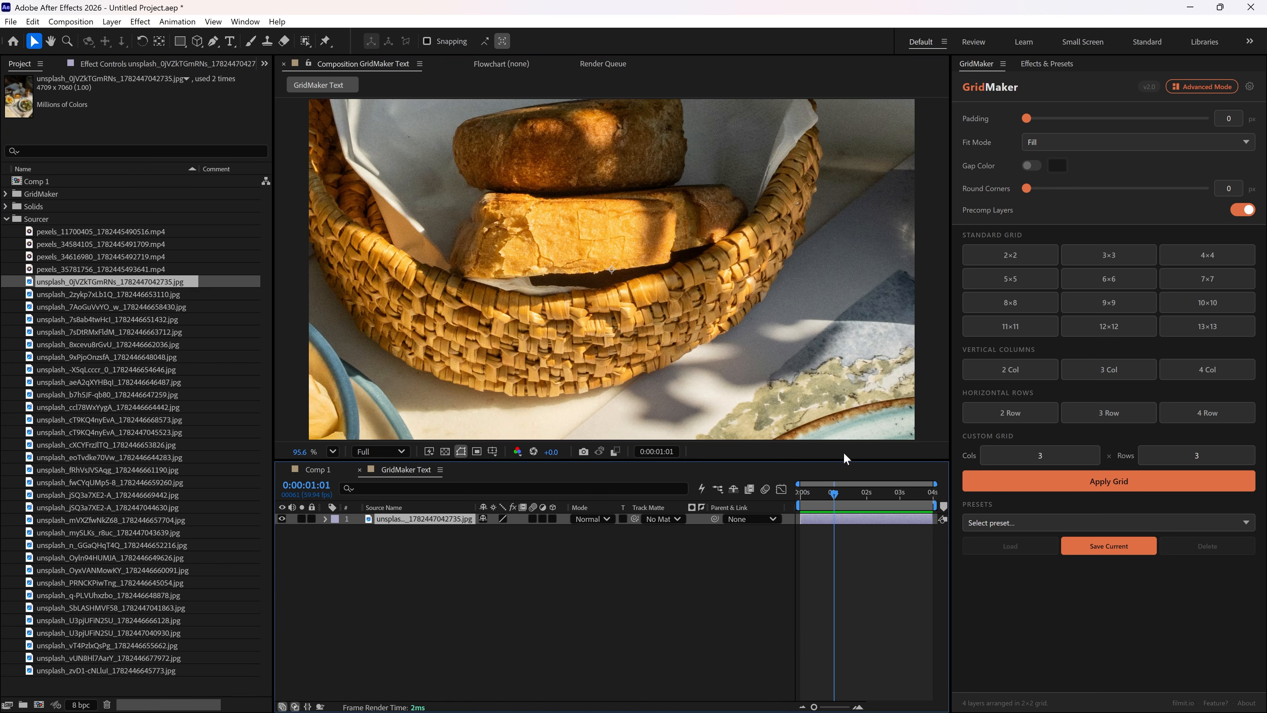
{"action": "left_click", "coordinate": [1199, 87]}
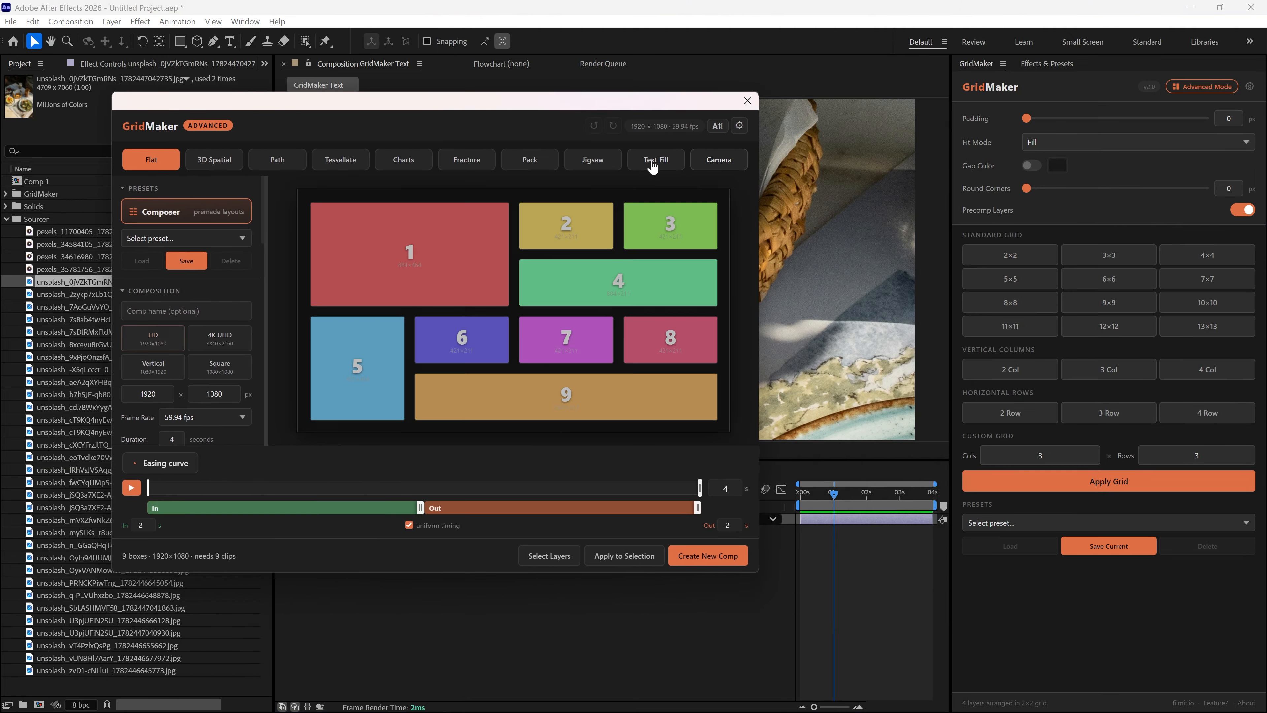
{"action": "left_click_drag", "start_coordinate": [757, 571], "coordinate": [1161, 693]}
Set the text fill to 4 columns and turn on Precomp Boxes and Single Image
{"action": "scroll", "coordinate": [247, 422], "scroll_direction": "down", "scroll_amount": 5}
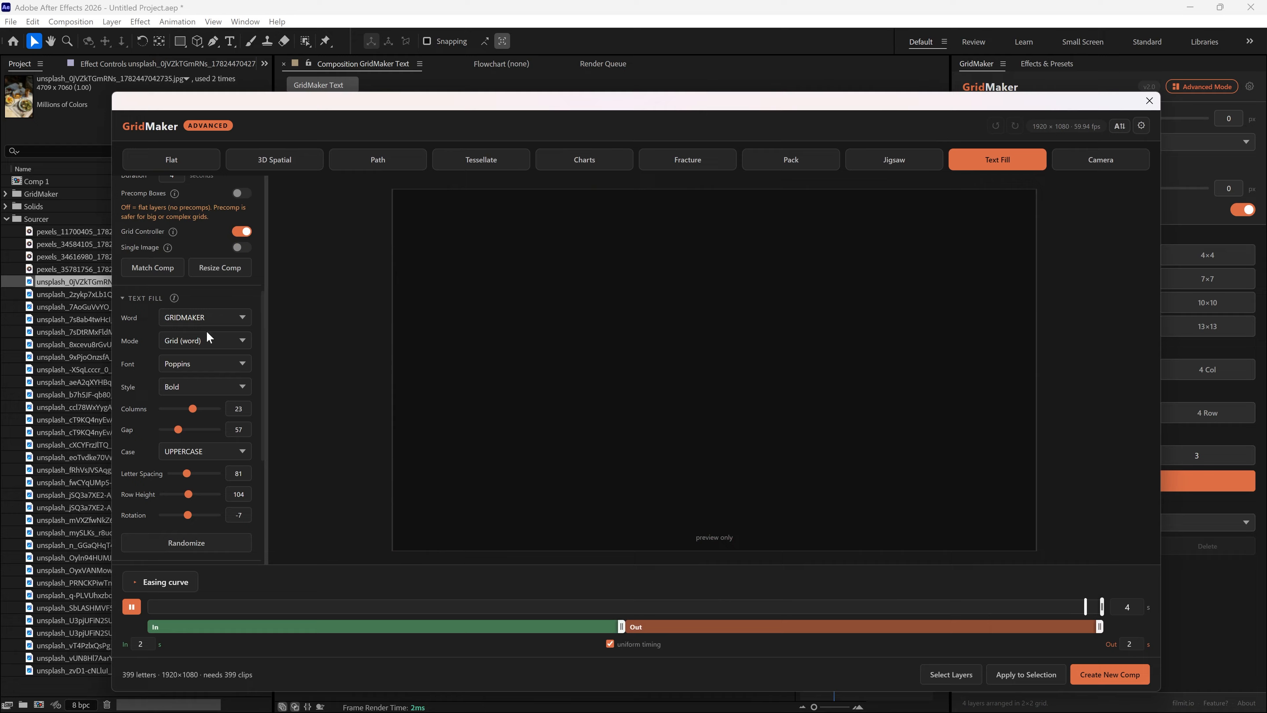
{"action": "left_click_drag", "start_coordinate": [197, 405], "coordinate": [170, 410]}
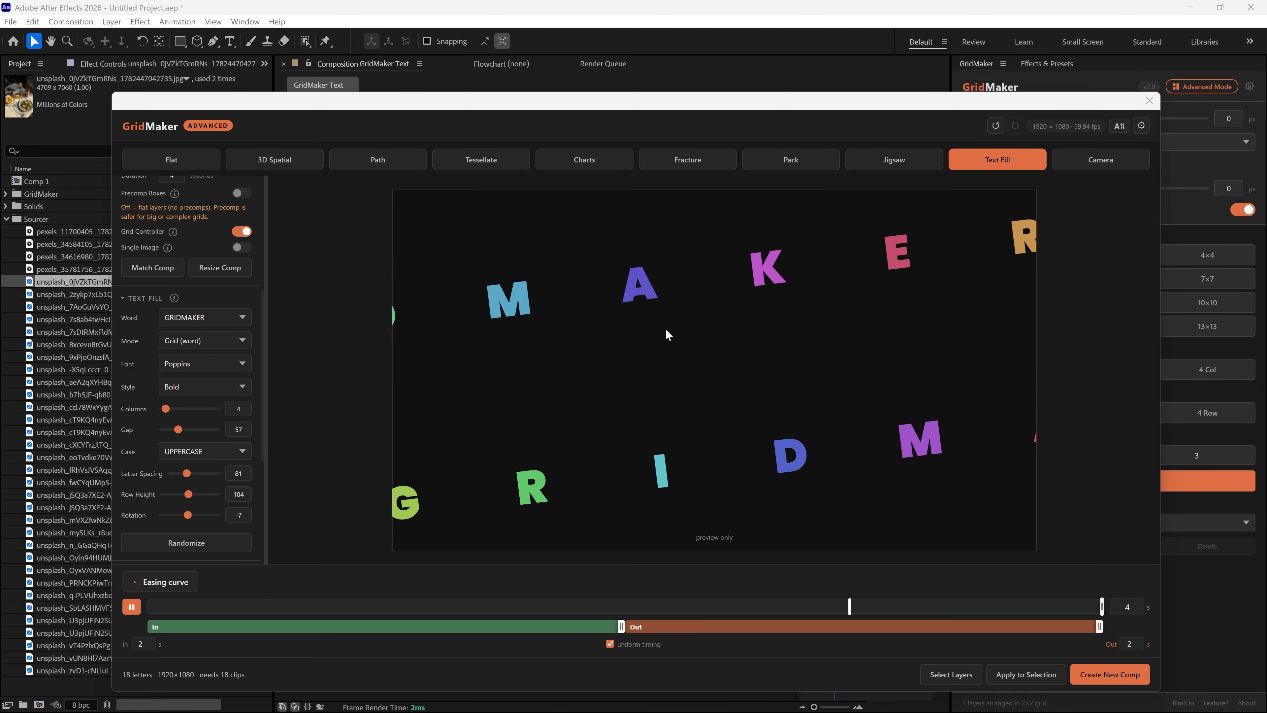
{"action": "scroll", "coordinate": [256, 310], "scroll_direction": "up", "scroll_amount": 5}
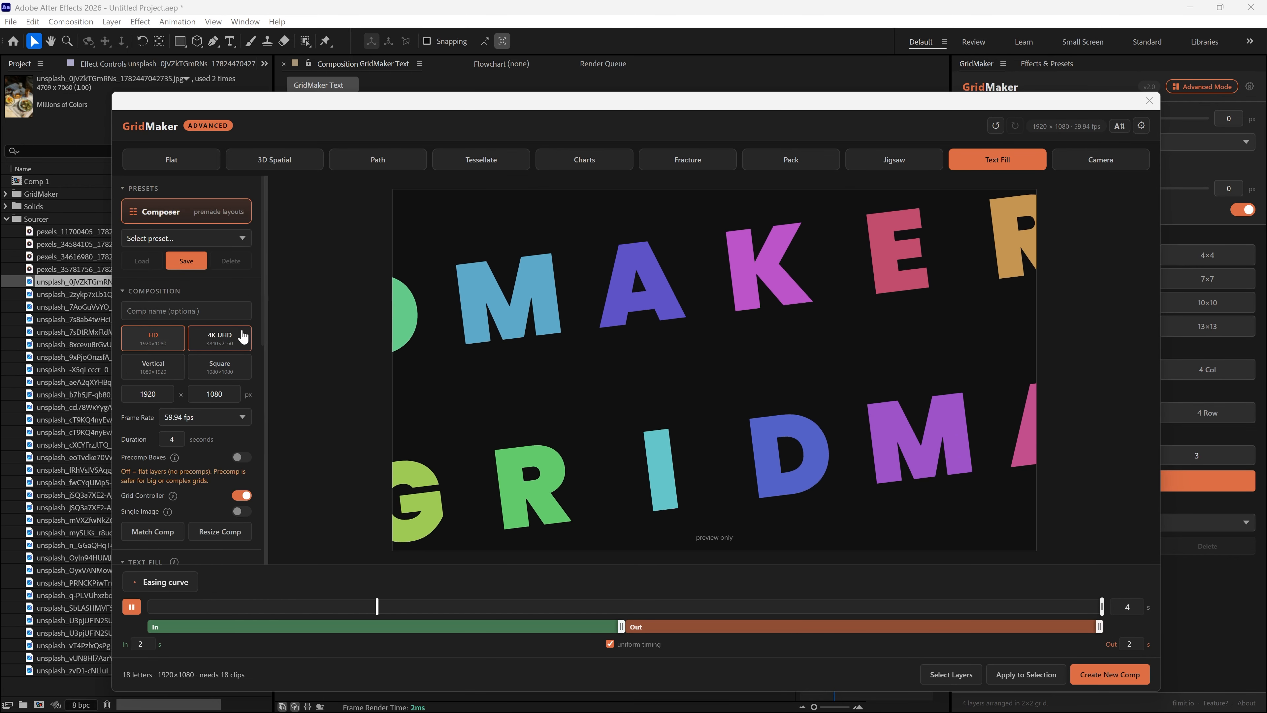
{"action": "left_click", "coordinate": [238, 457]}
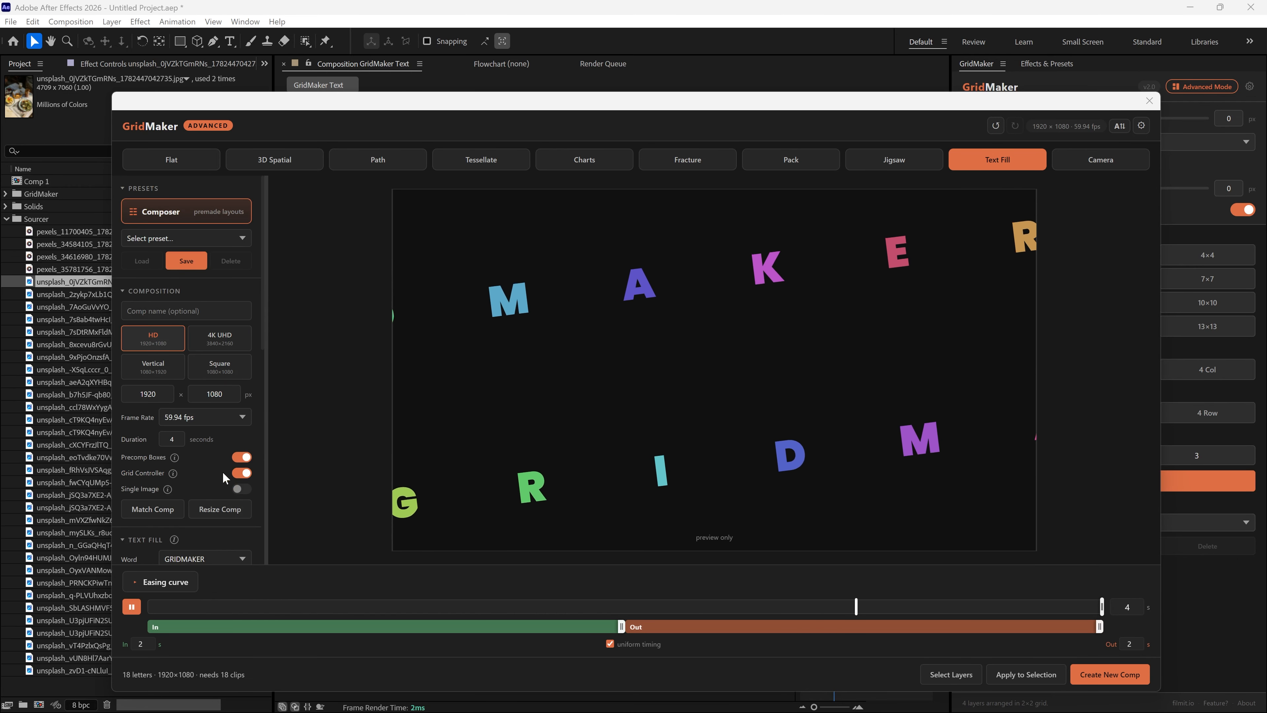
{"action": "left_click", "coordinate": [242, 489]}
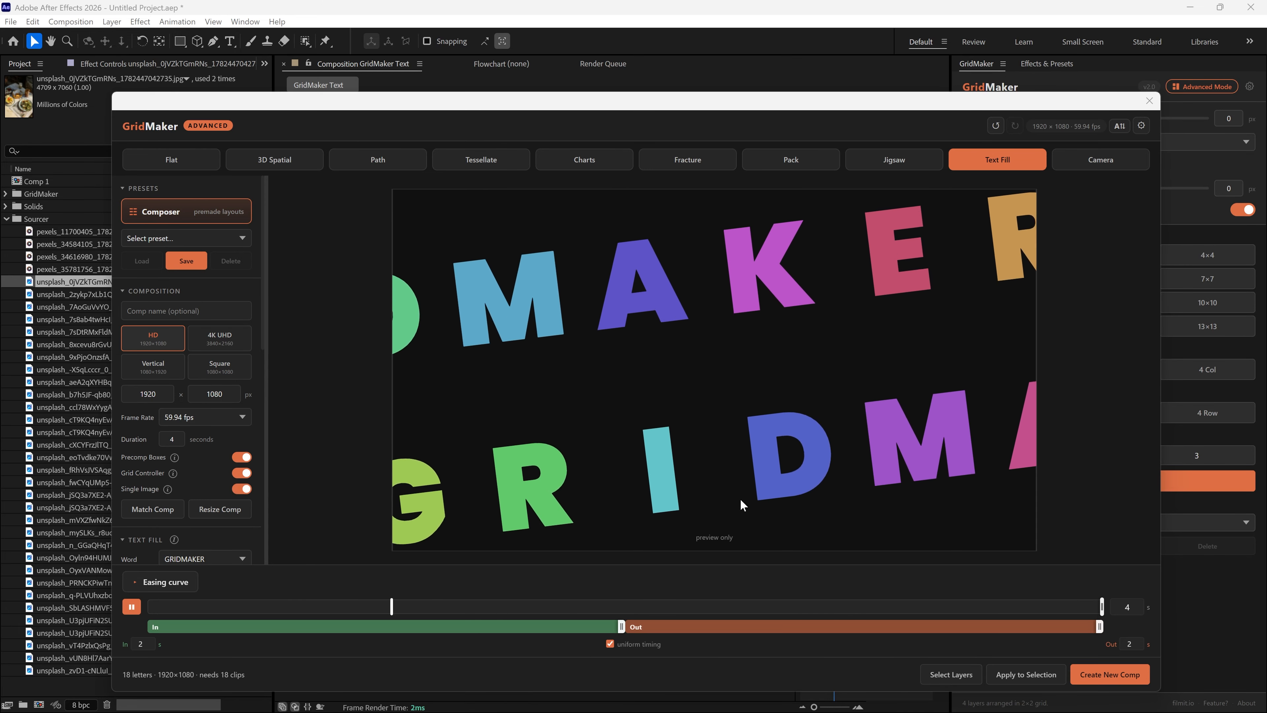
Apply the text fill grid to the selected image layer, close Advanced mode and play the result from the start
{"action": "left_click", "coordinate": [948, 682]}
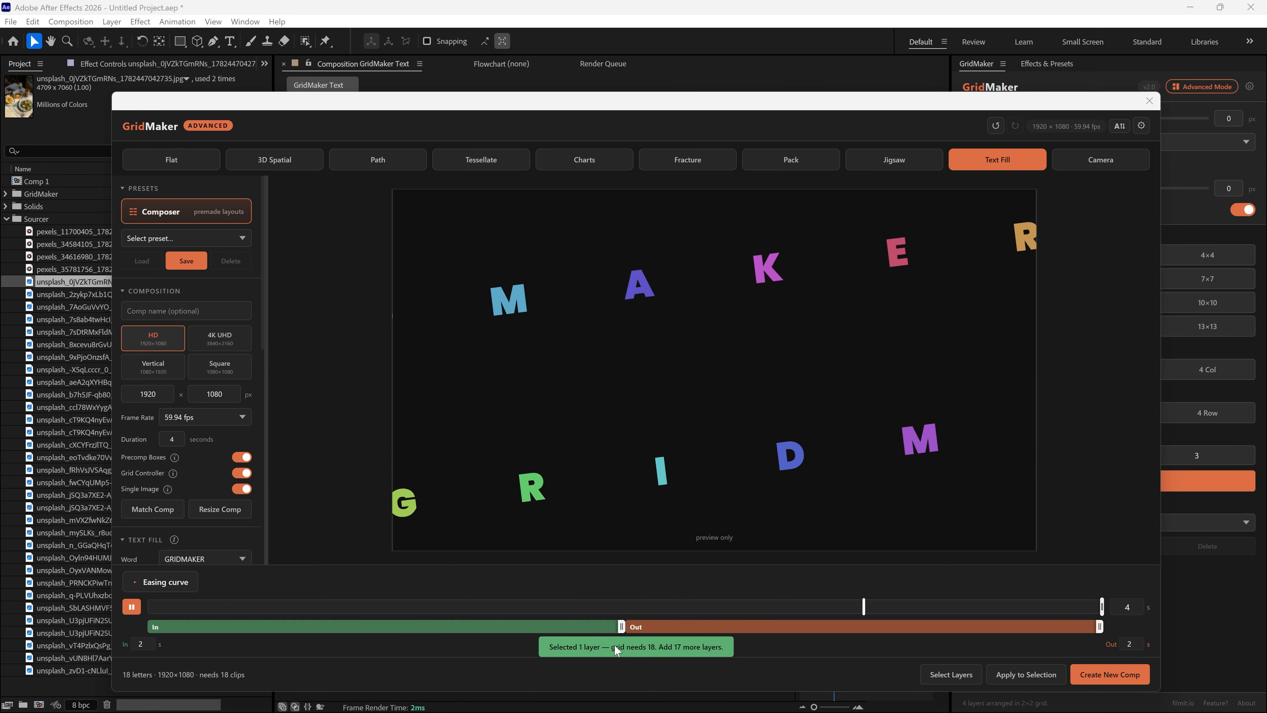
{"action": "left_click", "coordinate": [1025, 676]}
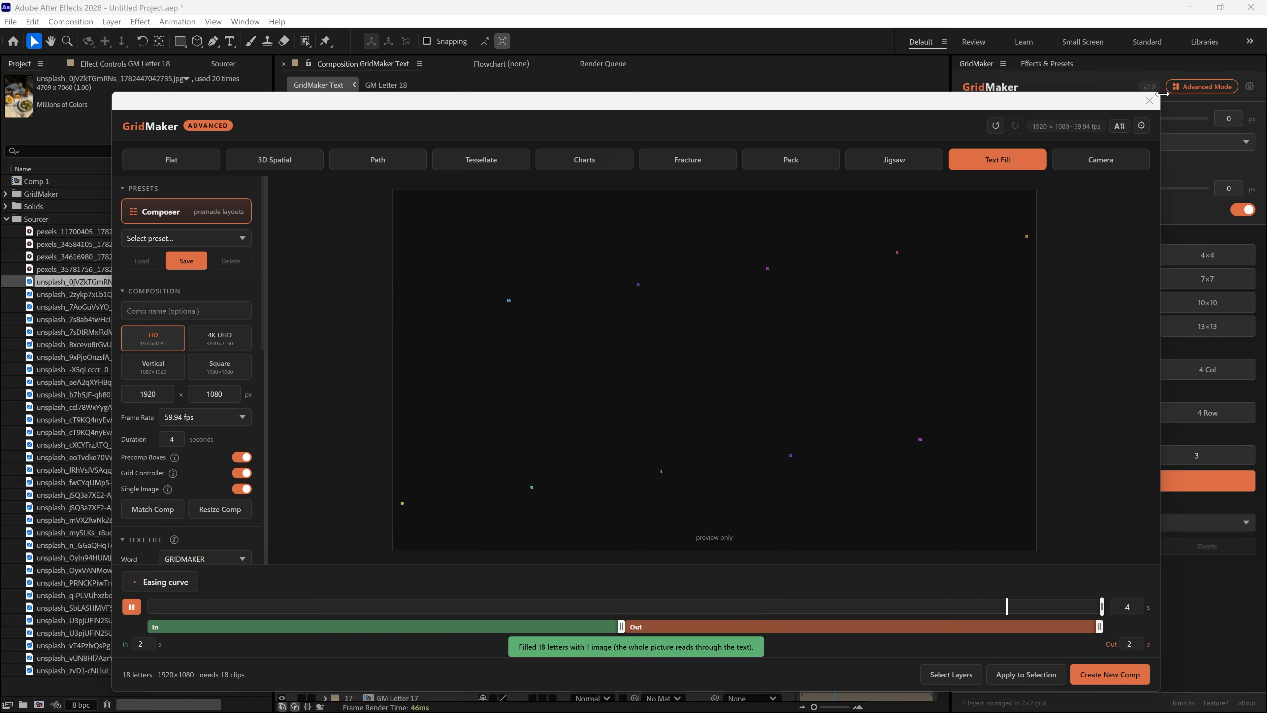
{"action": "left_click", "coordinate": [1154, 102]}
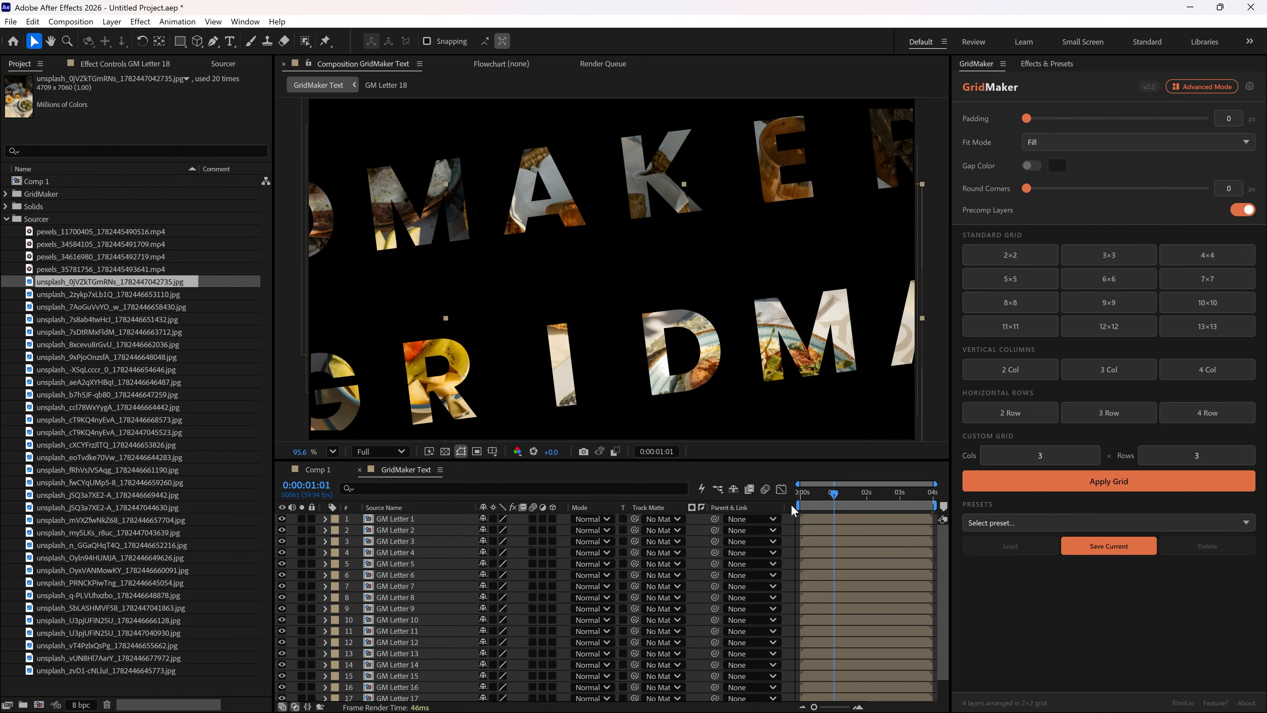
{"action": "left_click_drag", "start_coordinate": [832, 497], "coordinate": [785, 494]}
{"action": "key", "text": "space"}
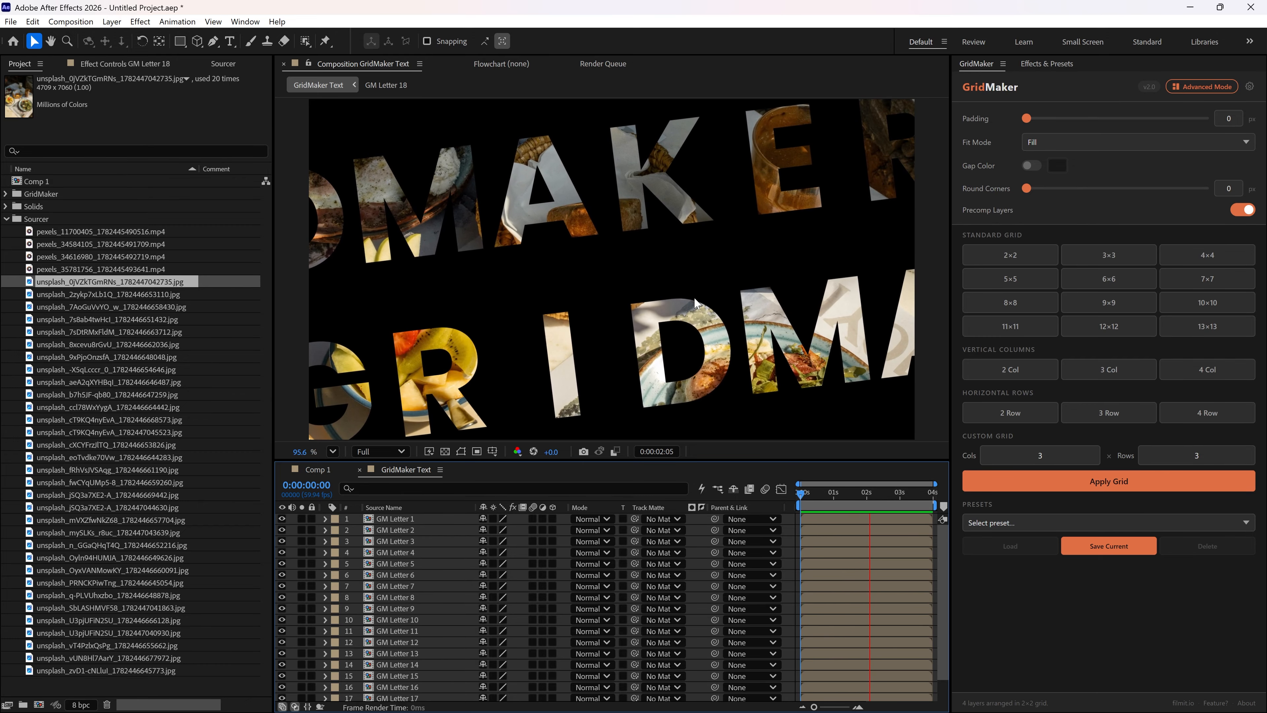
Stop playback and clear every GM Letter layer from the composition
{"action": "key", "text": "space"}
{"action": "key", "text": "ctrl+a"}
{"action": "key", "text": "Delete"}
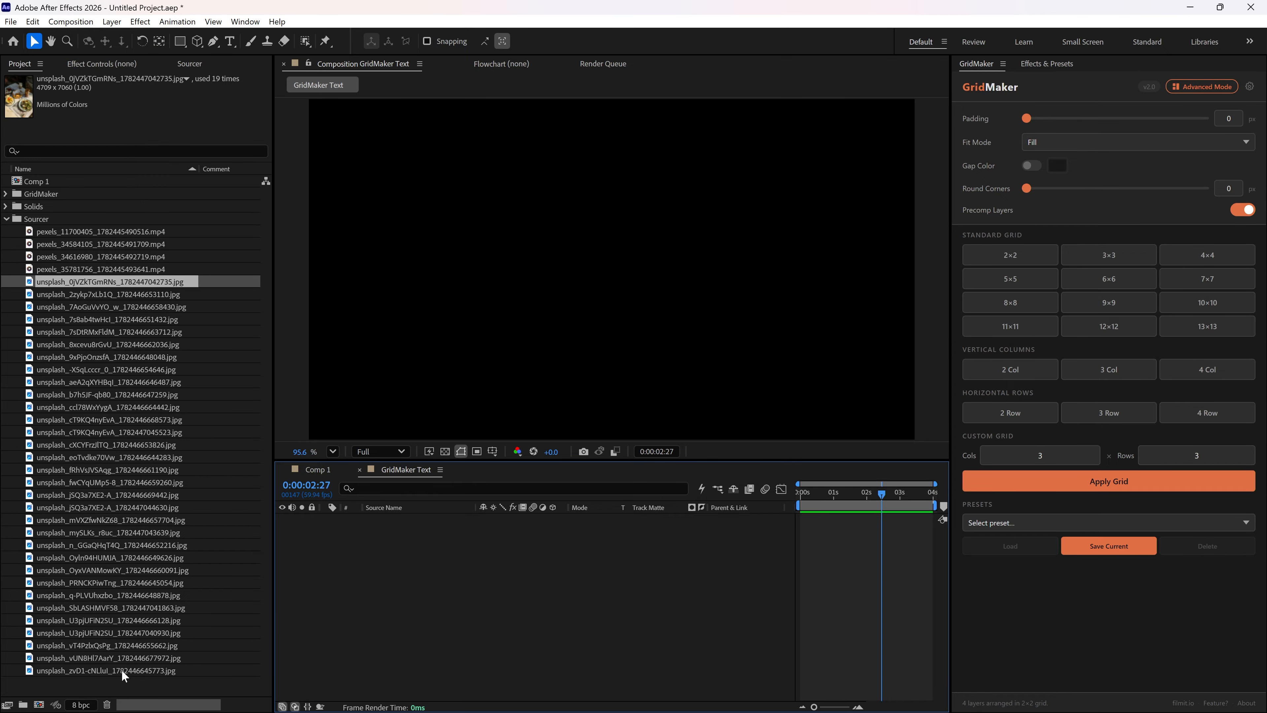
Add the images from unsplash_b7h5JF-qb80_1782446647259.jpg through unsplash_zvD1-cNLlul_1782446645773.jpg to the empty composition and deselect their layers
{"action": "left_click_drag", "start_coordinate": [63, 684], "coordinate": [106, 428]}
{"action": "left_click_drag", "start_coordinate": [95, 421], "coordinate": [432, 572]}
{"action": "left_click_drag", "start_coordinate": [146, 433], "coordinate": [462, 652]}
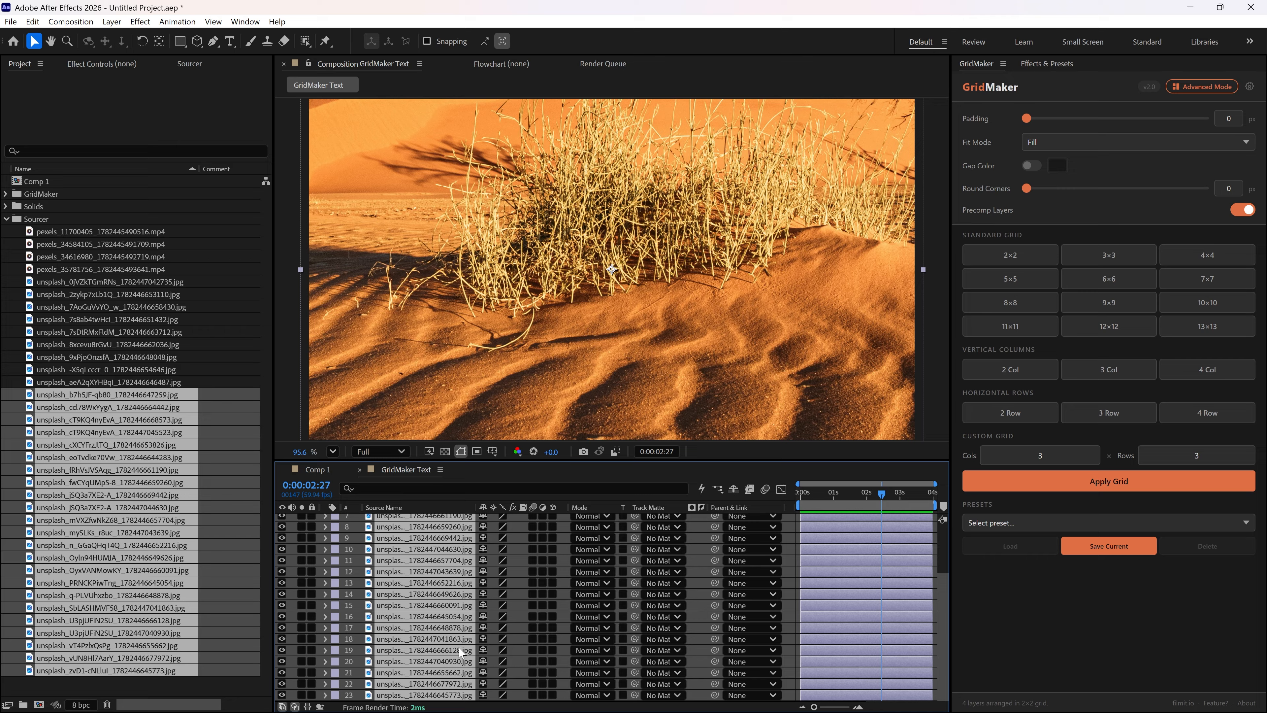
{"action": "left_click", "coordinate": [295, 672]}
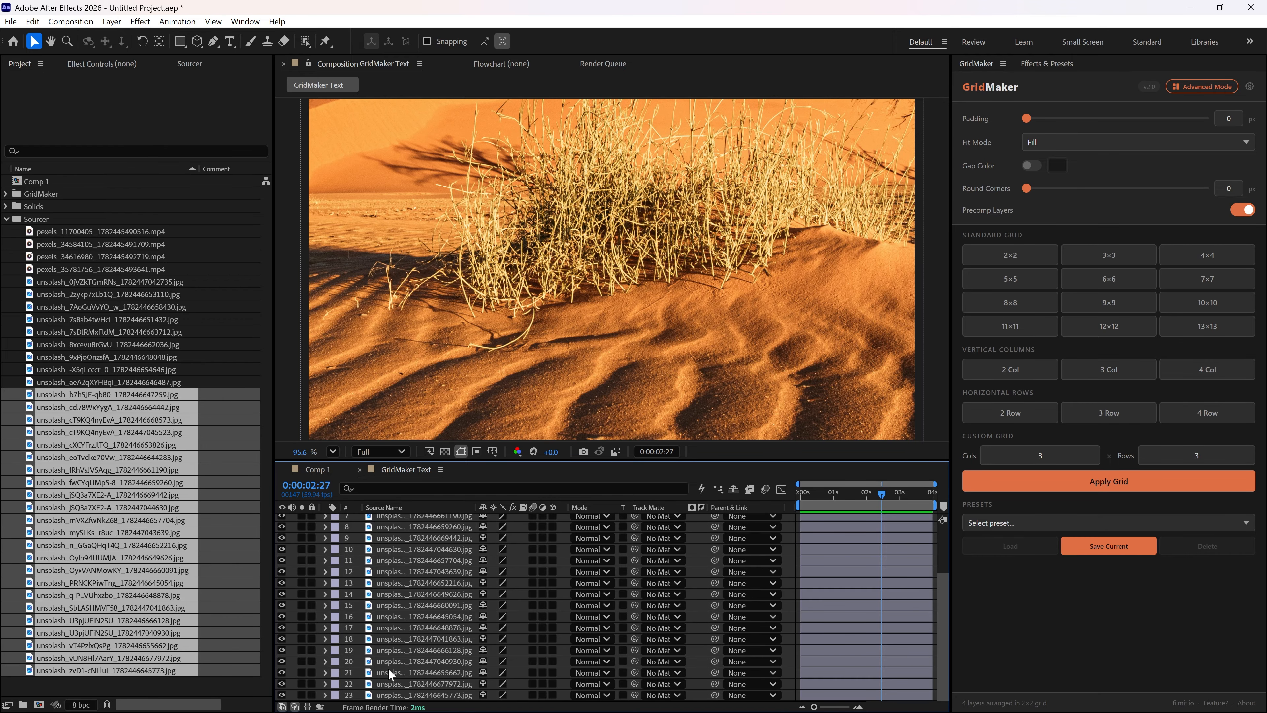
Delete image layers 19 to 23 from the composition, keeping the top 18
{"action": "left_click", "coordinate": [405, 650]}
{"action": "left_click", "coordinate": [416, 695], "text": "shift"}
{"action": "key", "text": "Delete"}
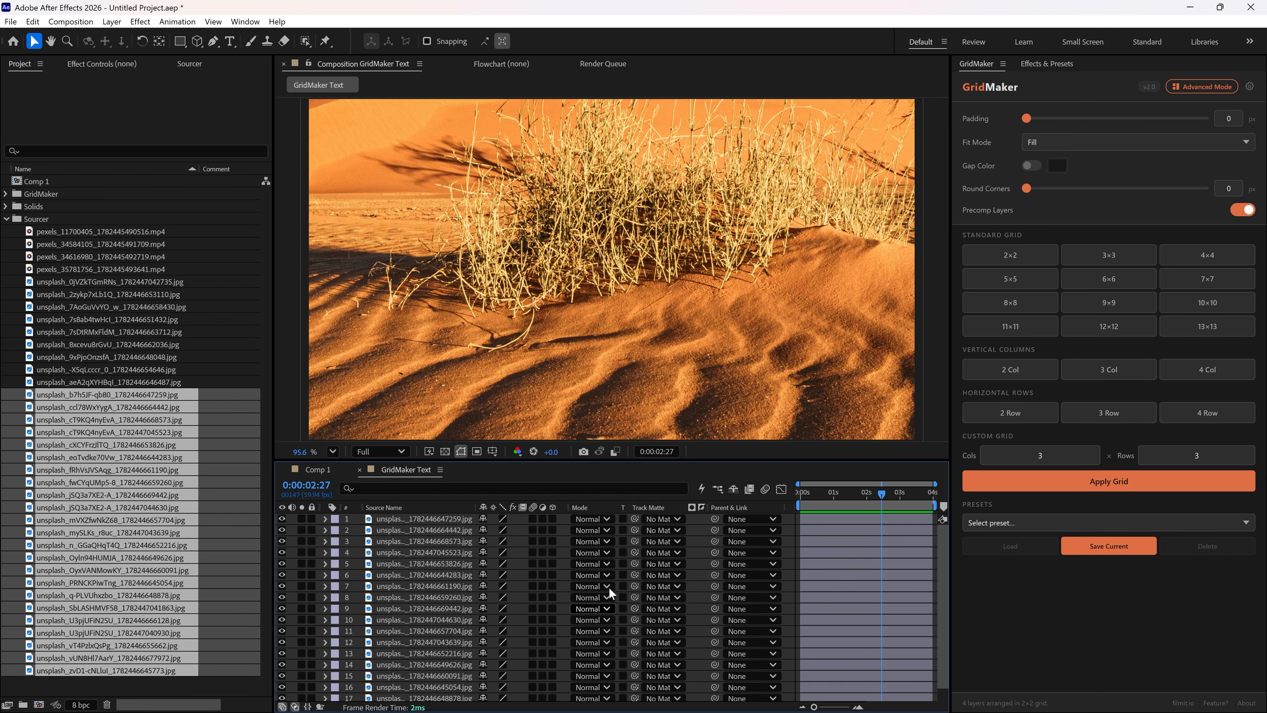
Open GridMaker's Advanced mode, enlarge its window and move it clear of the Sourcer panel
{"action": "left_click", "coordinate": [1201, 86]}
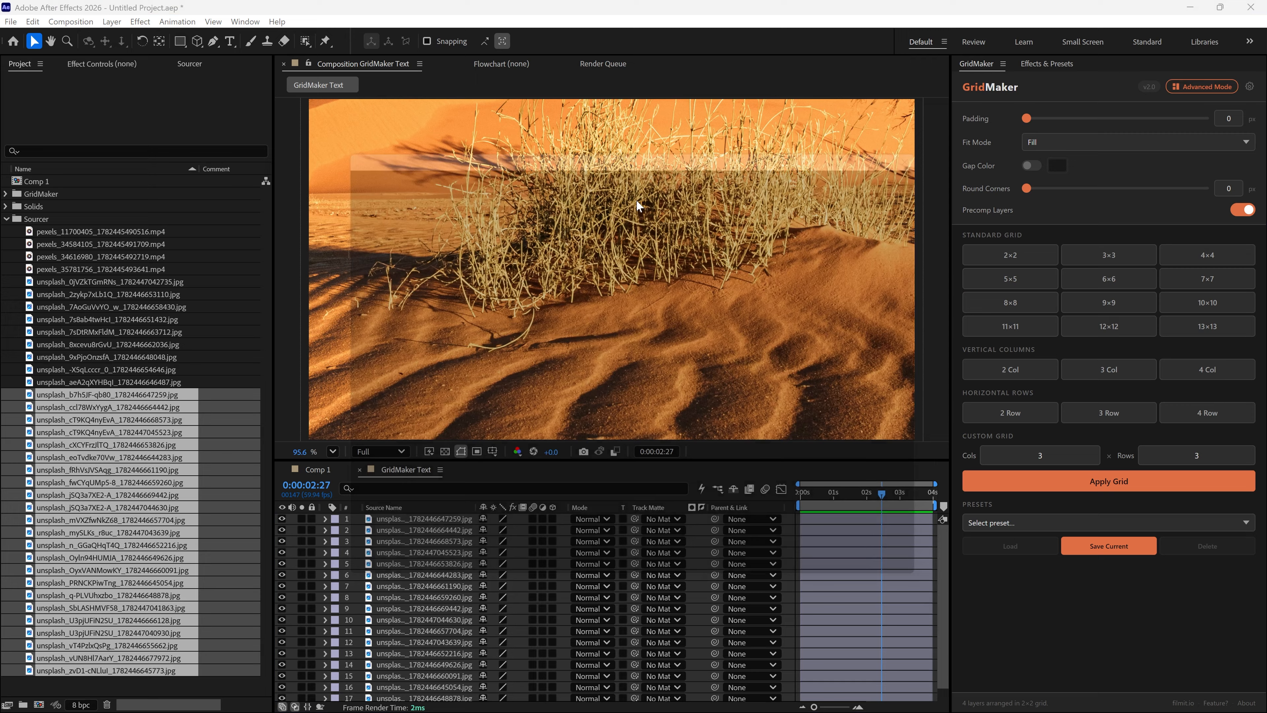
{"action": "left_click_drag", "start_coordinate": [714, 529], "coordinate": [1070, 662]}
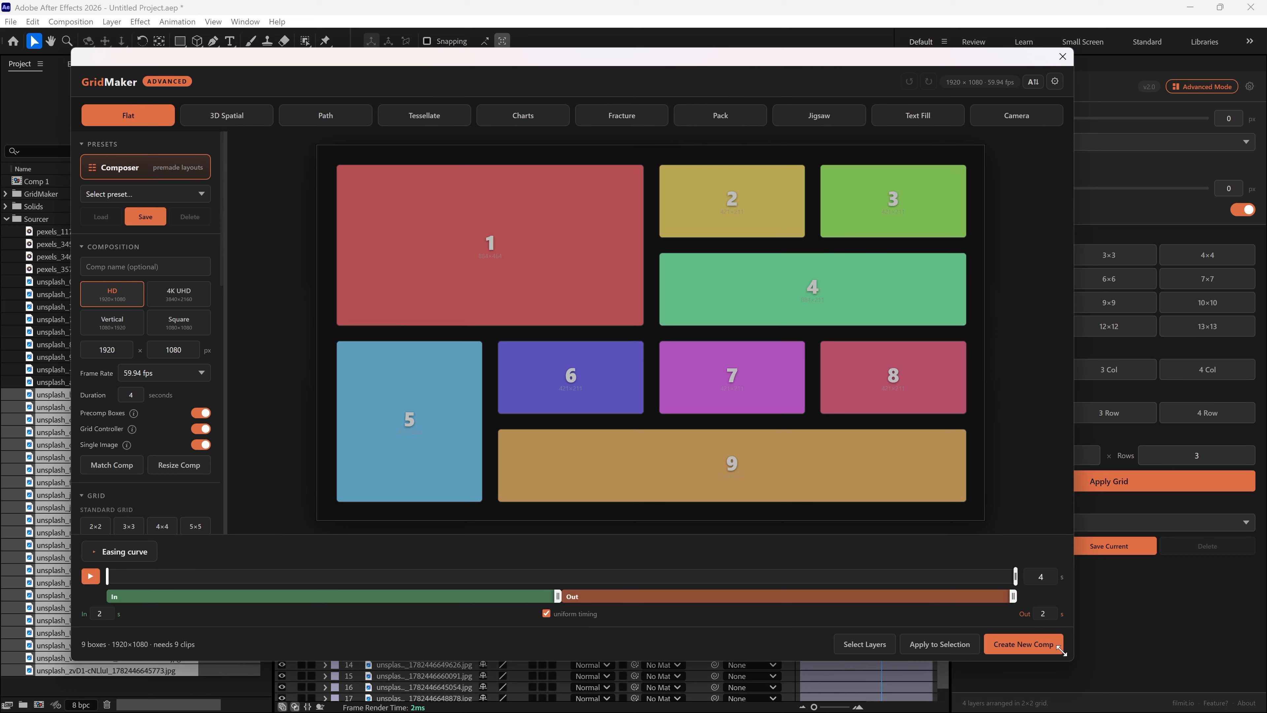
{"action": "left_click_drag", "start_coordinate": [742, 60], "coordinate": [851, 121]}
Look through Sourcer's Unsplash and Pixabay media beside the Advanced mode window
{"action": "left_click", "coordinate": [189, 64]}
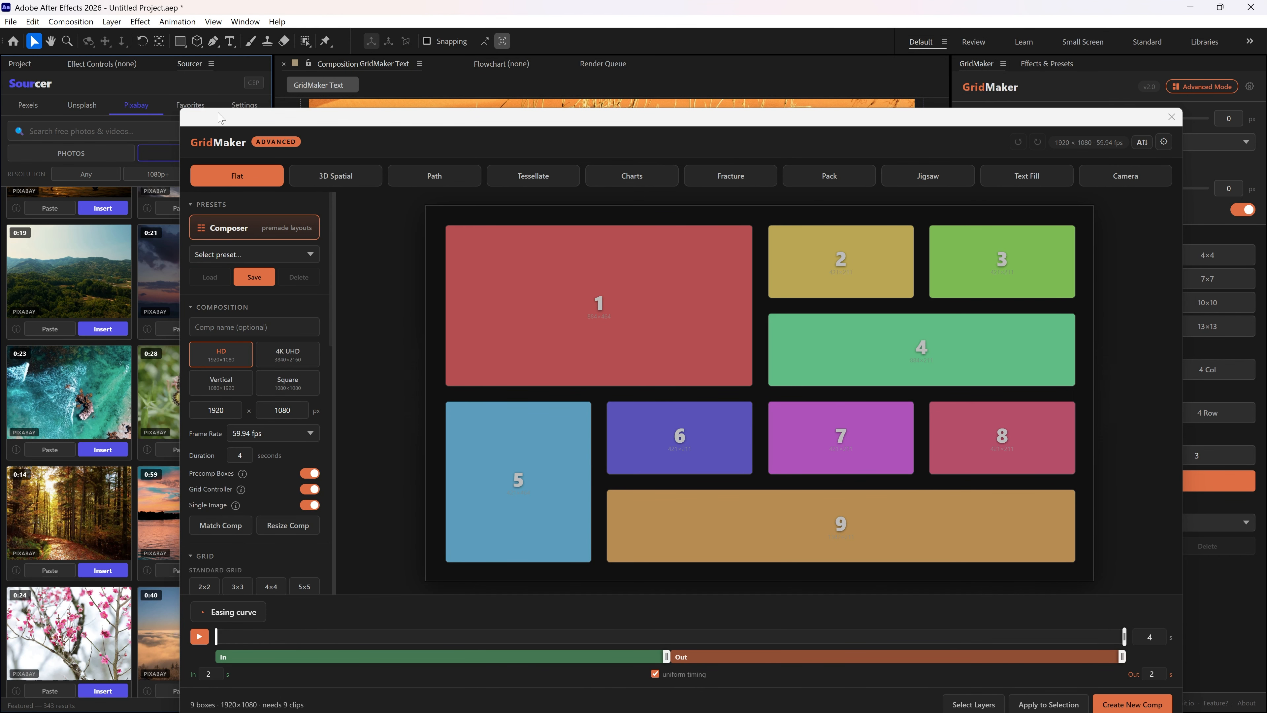
{"action": "left_click_drag", "start_coordinate": [220, 118], "coordinate": [350, 75]}
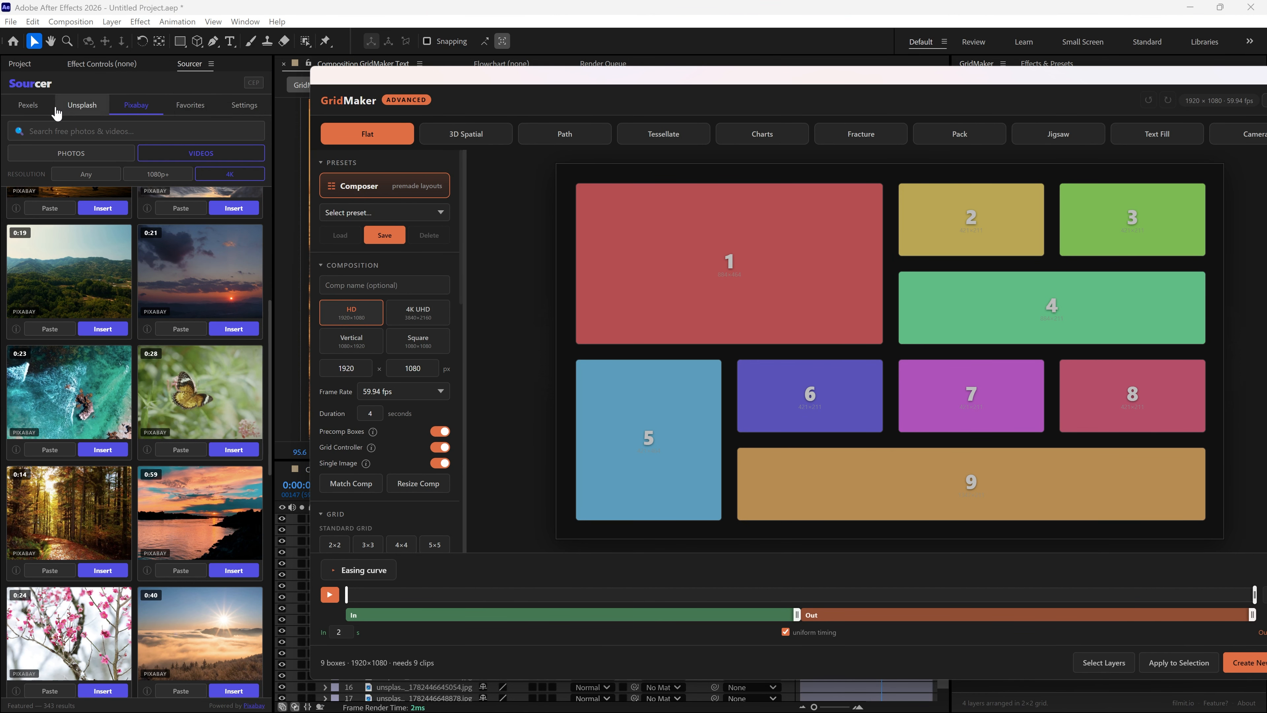
{"action": "left_click", "coordinate": [82, 105]}
{"action": "left_click", "coordinate": [136, 105]}
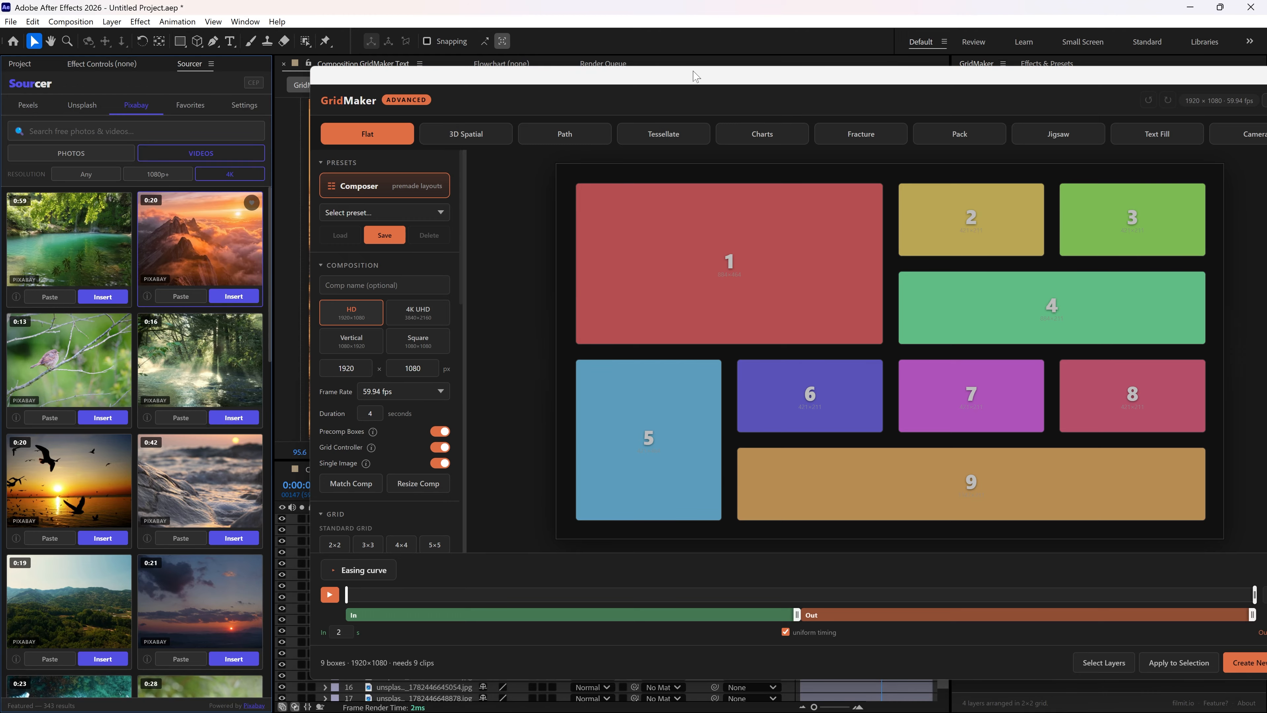
{"action": "left_click_drag", "start_coordinate": [693, 75], "coordinate": [468, 85]}
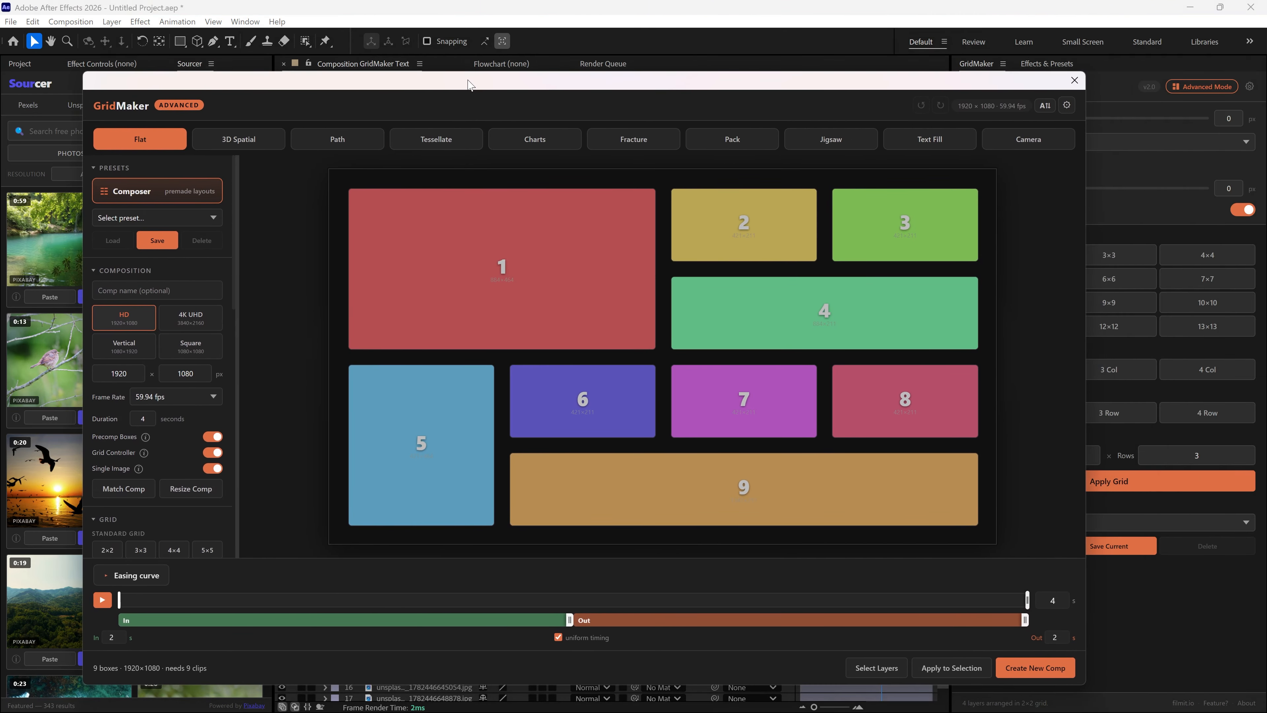
Apply the GRIDMAKER Text Fill layout to the top 18 image layers and close Advanced mode
{"action": "left_click", "coordinate": [833, 145]}
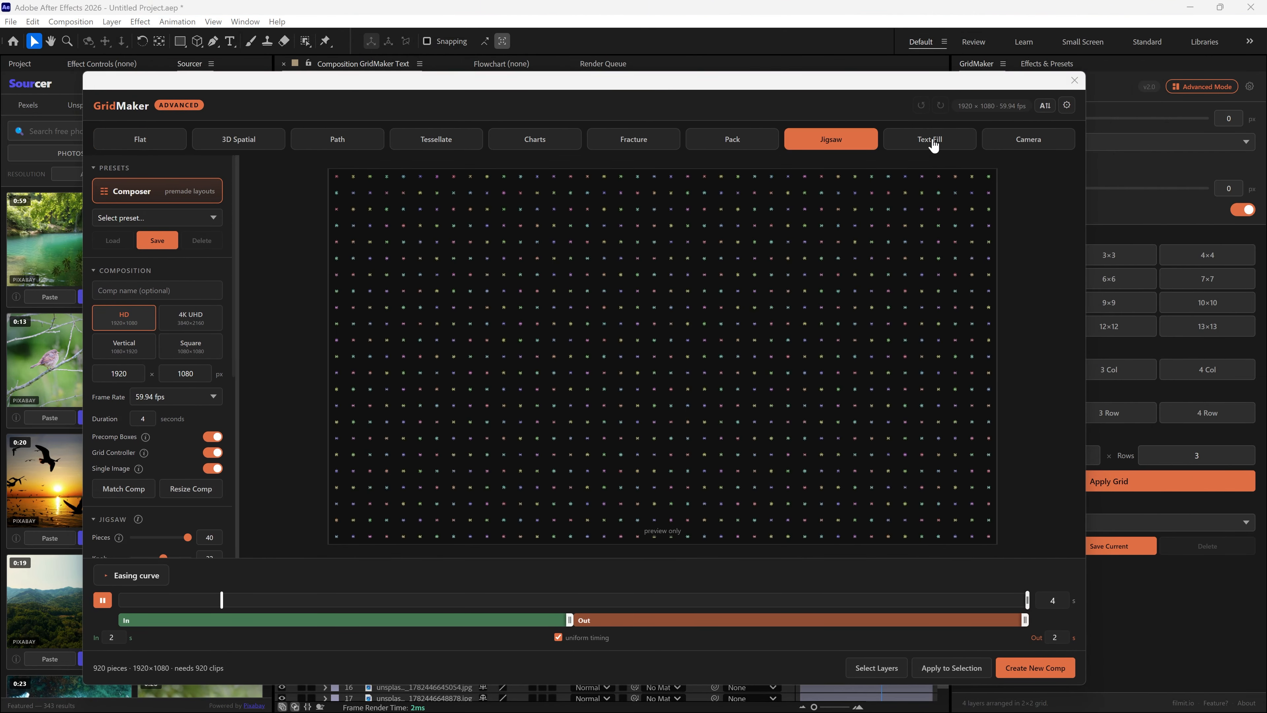
{"action": "left_click", "coordinate": [932, 141]}
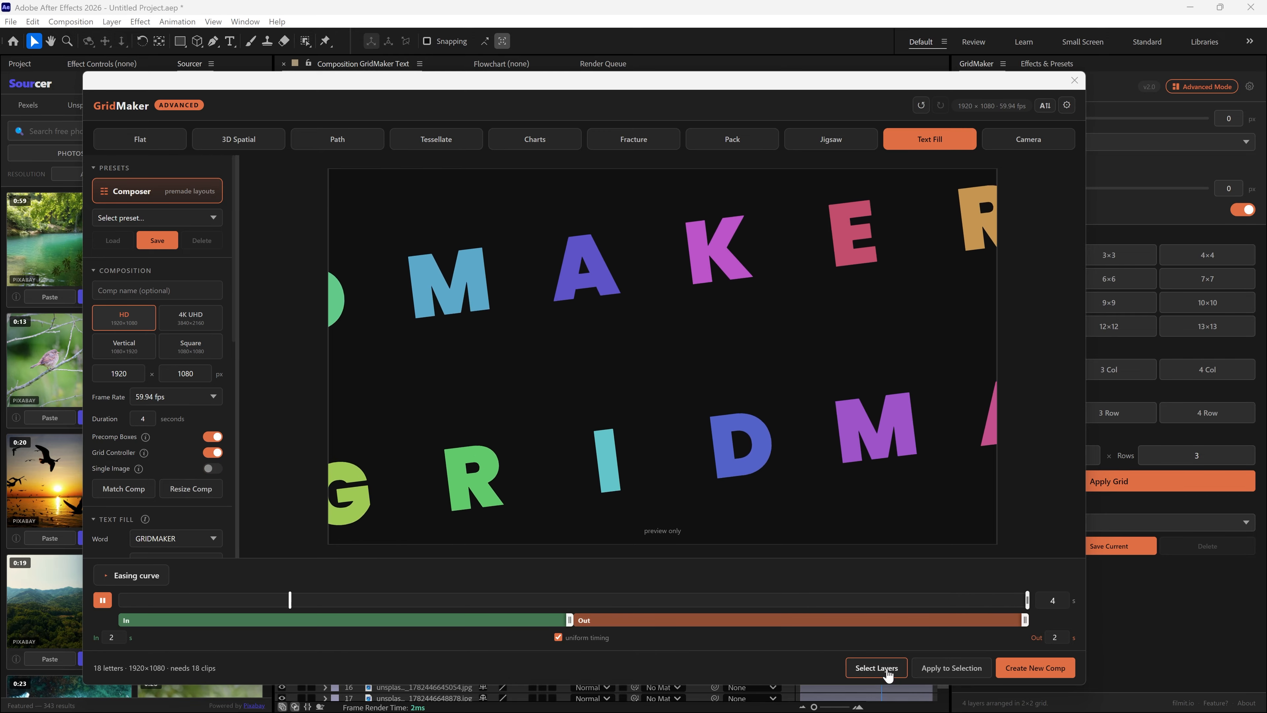
{"action": "left_click", "coordinate": [878, 669]}
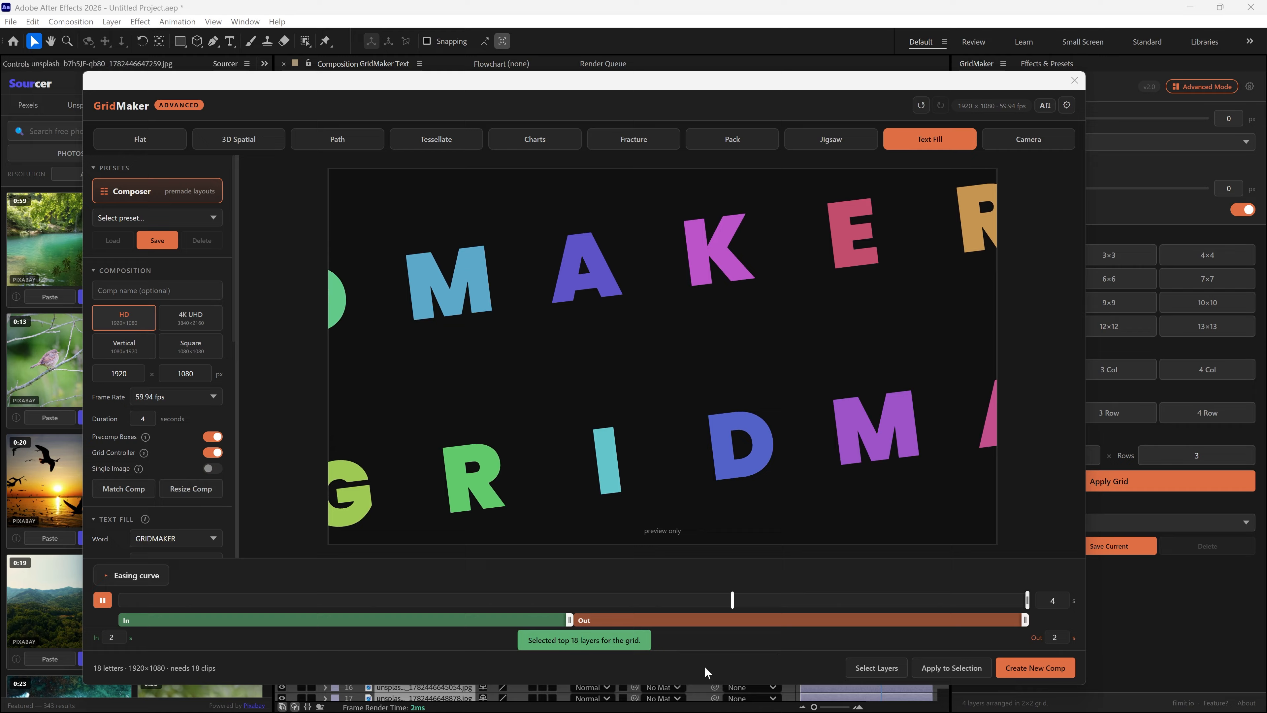
{"action": "left_click", "coordinate": [938, 668]}
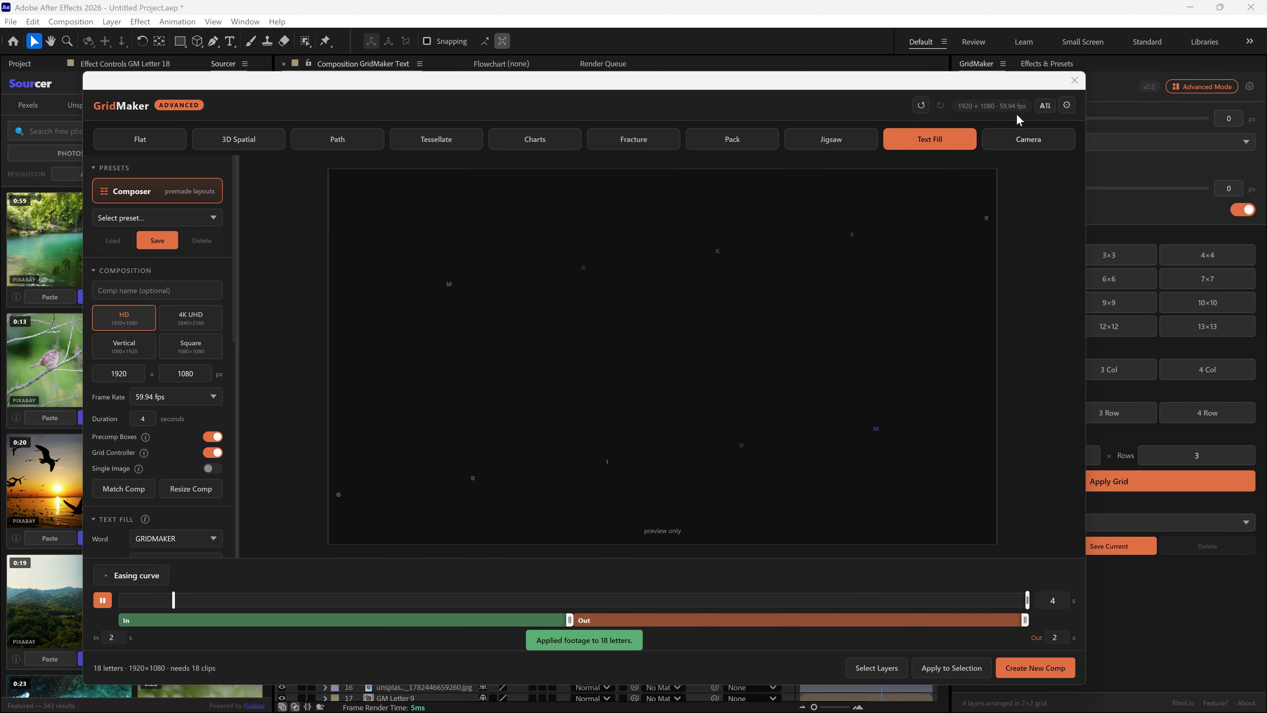
{"action": "left_click", "coordinate": [1074, 80]}
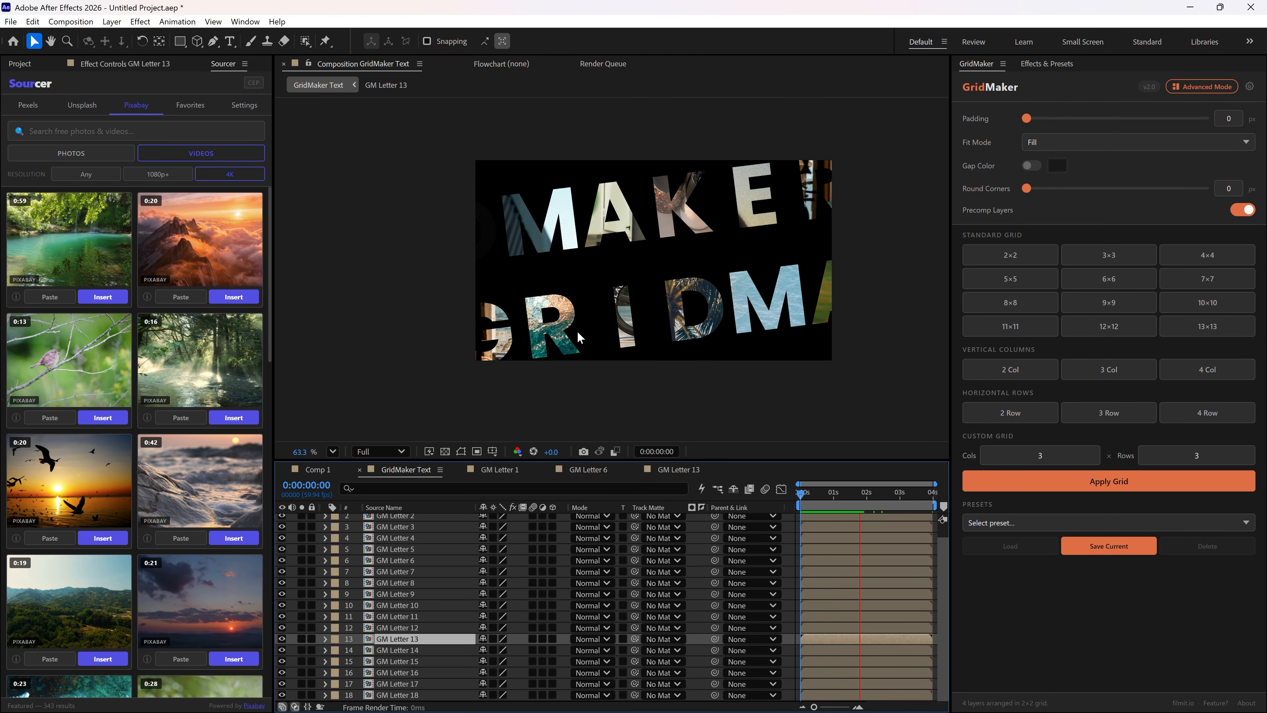
Play the image-filled letter animation from the start in an enlarged view and stop playback midway
{"action": "scroll", "coordinate": [579, 338], "scroll_direction": "up", "scroll_amount": 2}
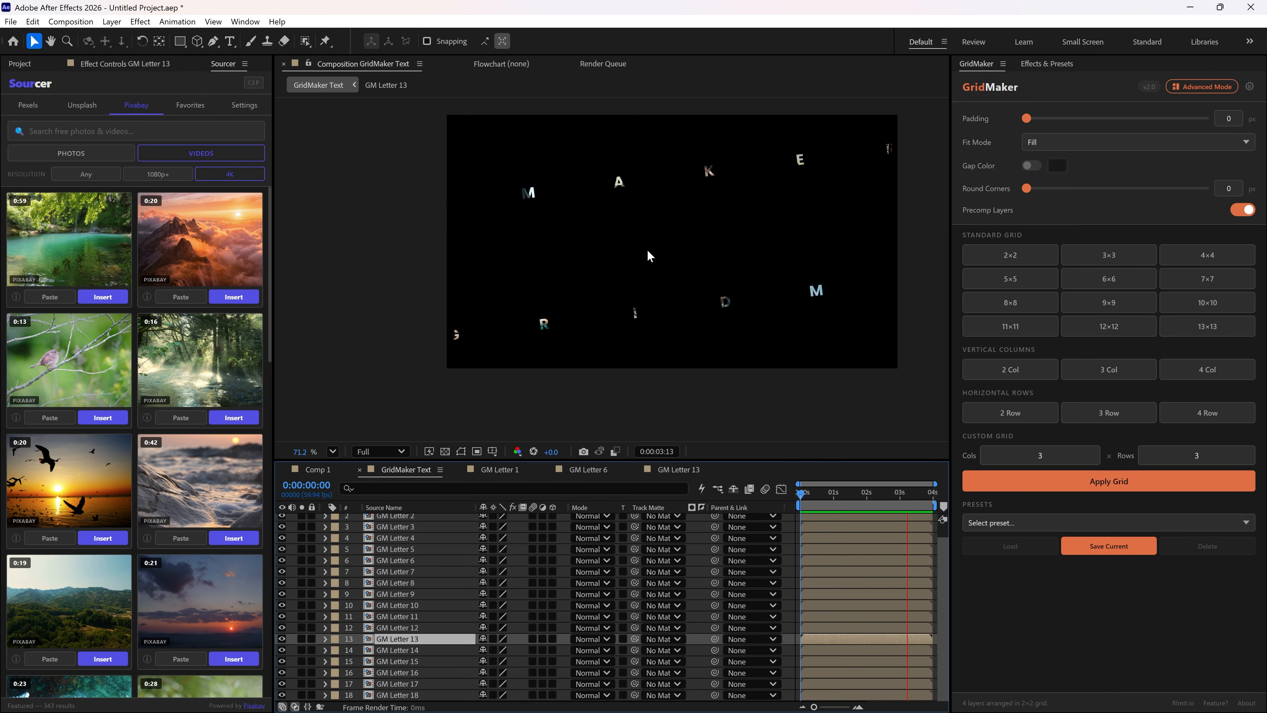
{"action": "left_click_drag", "start_coordinate": [705, 245], "coordinate": [651, 271]}
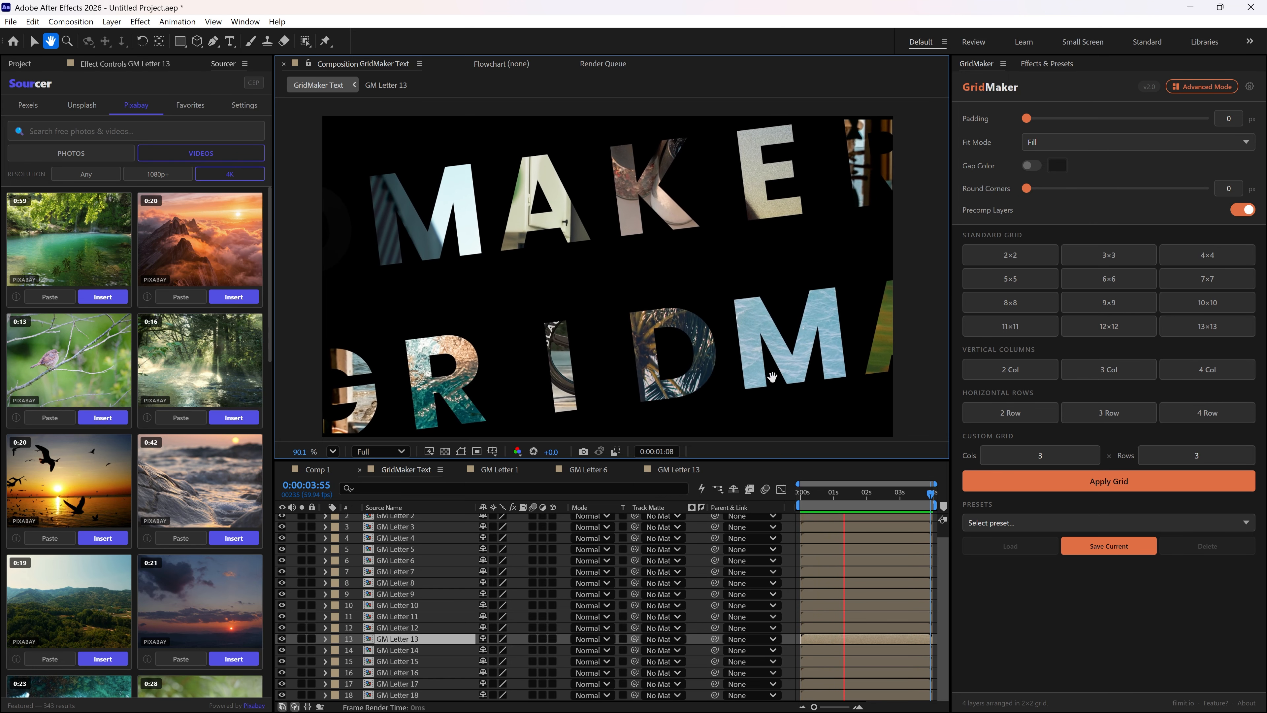
{"action": "key", "text": "v"}
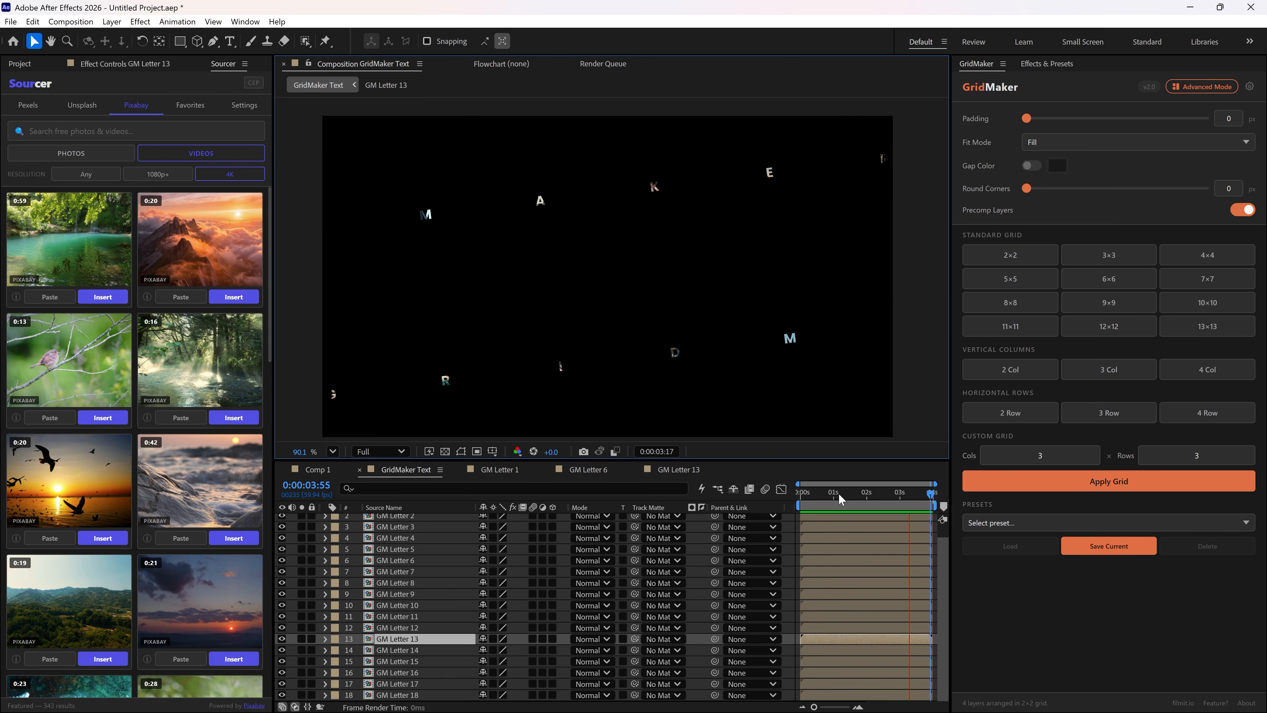
{"action": "left_click", "coordinate": [873, 510]}
{"action": "left_click_drag", "start_coordinate": [873, 512], "coordinate": [808, 510]}
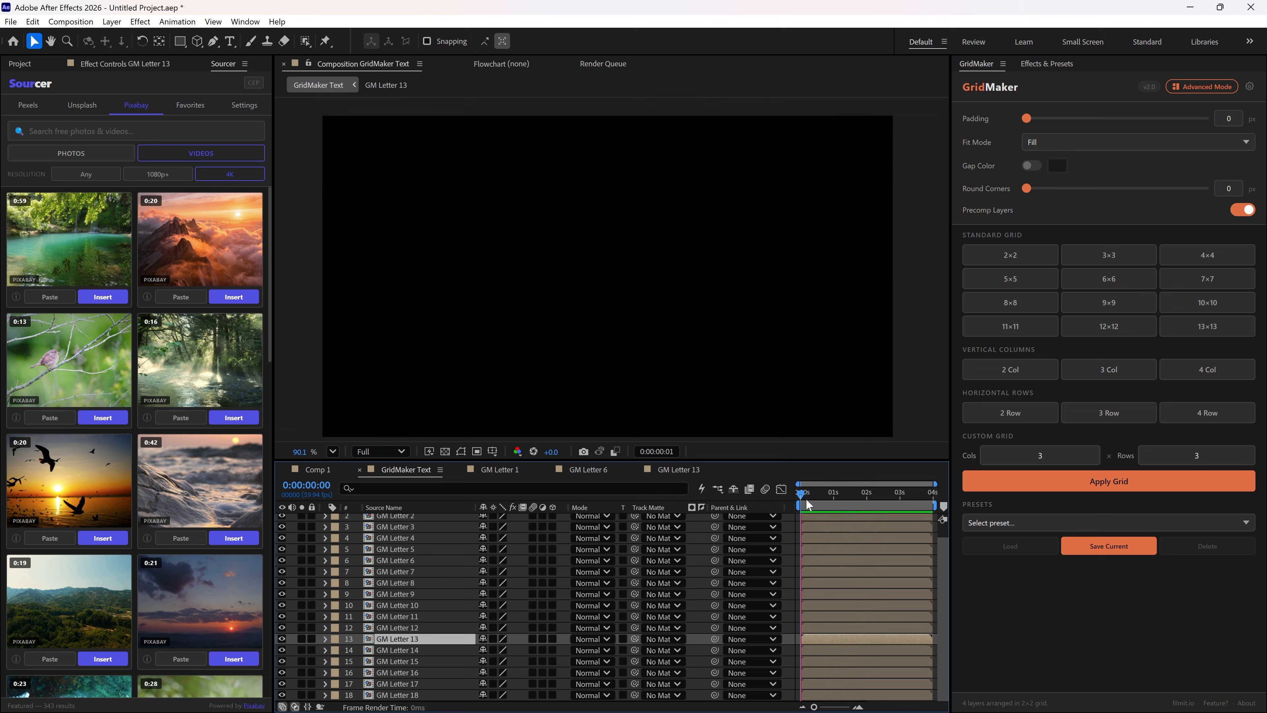
{"action": "key", "text": "space"}
{"action": "key", "text": "space"}
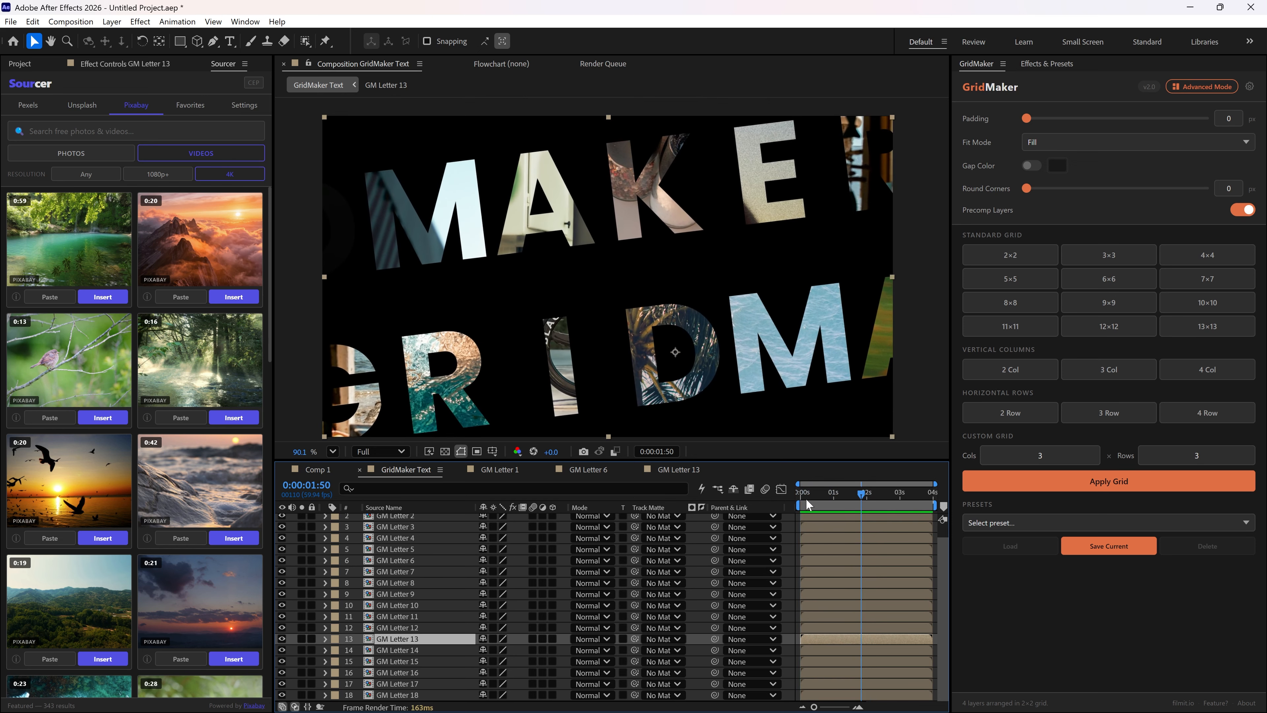
Reopen GridMaker's Advanced mode on the Text Fill layout
{"action": "left_click", "coordinate": [1215, 88]}
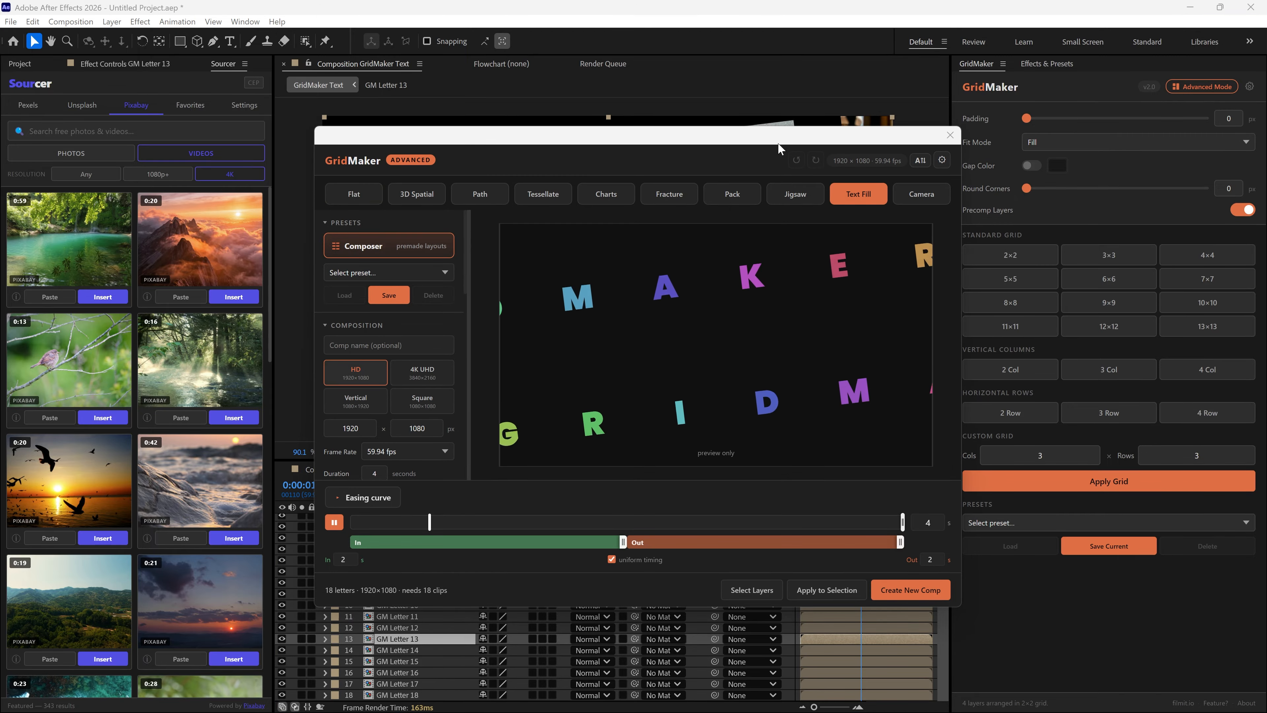